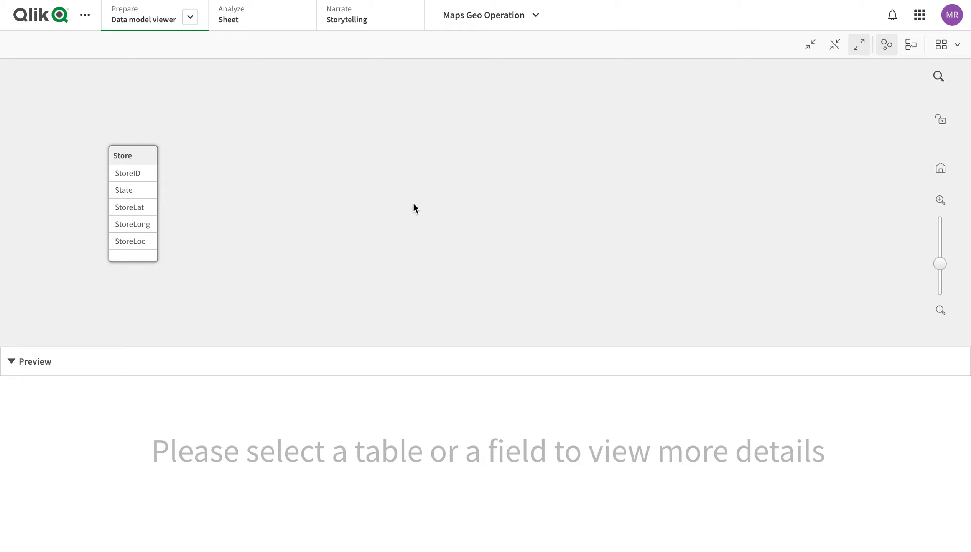
- Preview the Store table in the data model
left_click(142, 159)
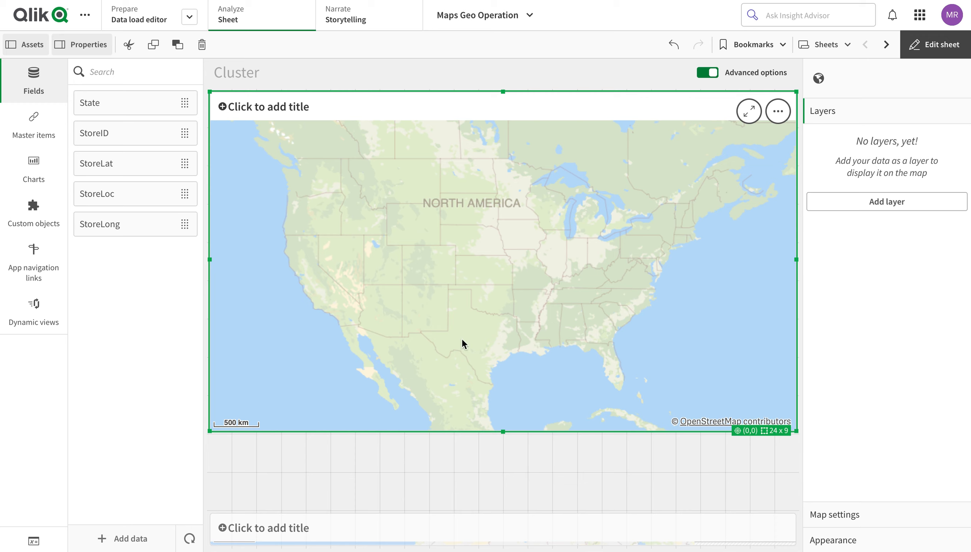
- Add a density layer to the empty map with StoreID as its dimension
left_click(881, 204)
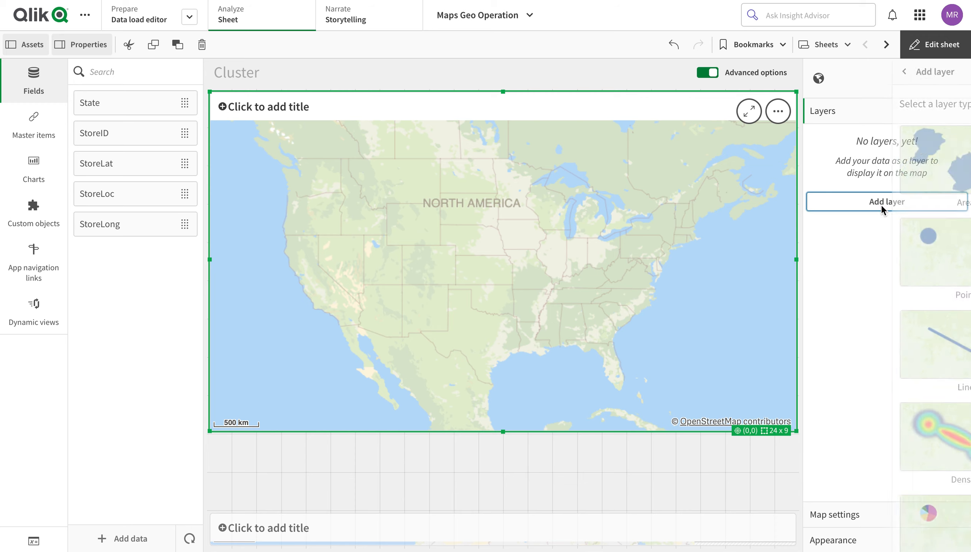
left_click(887, 437)
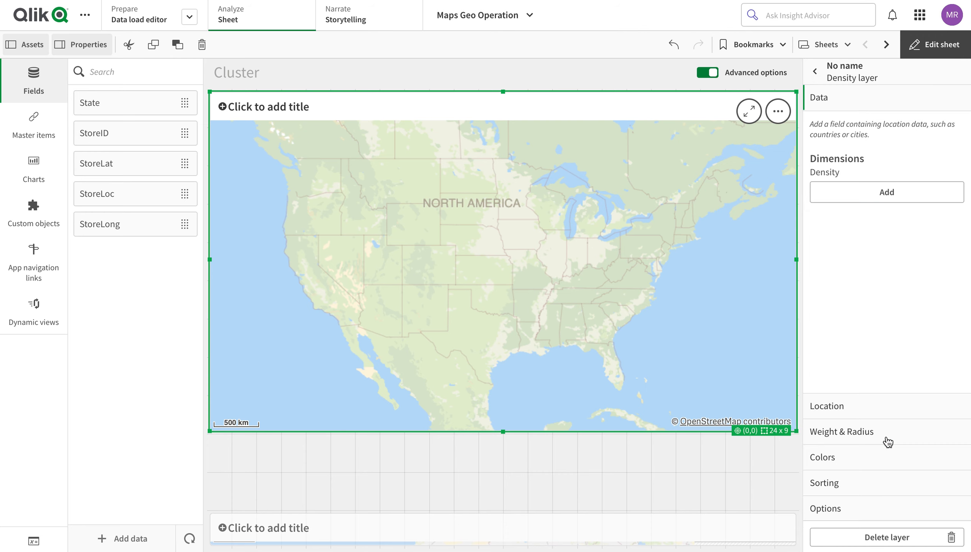
left_click(853, 199)
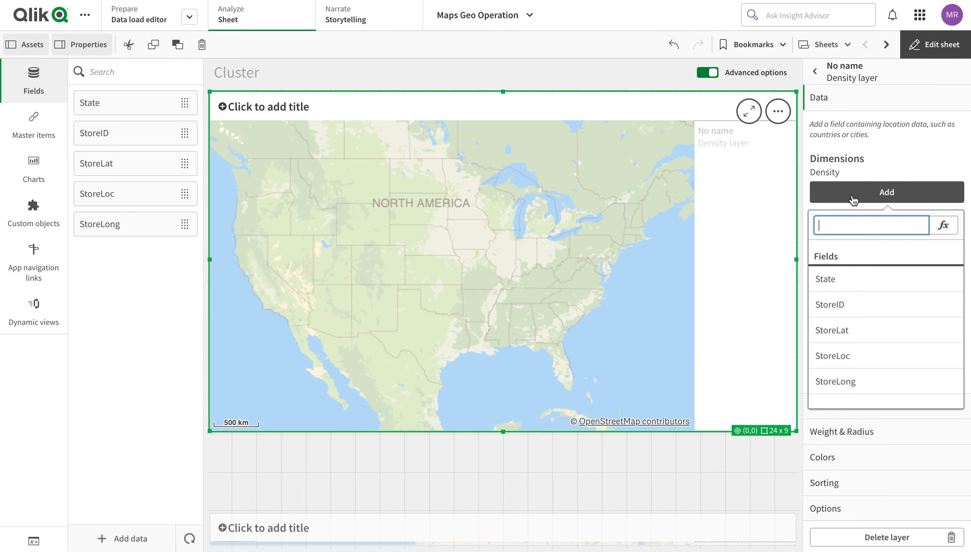
left_click(855, 300)
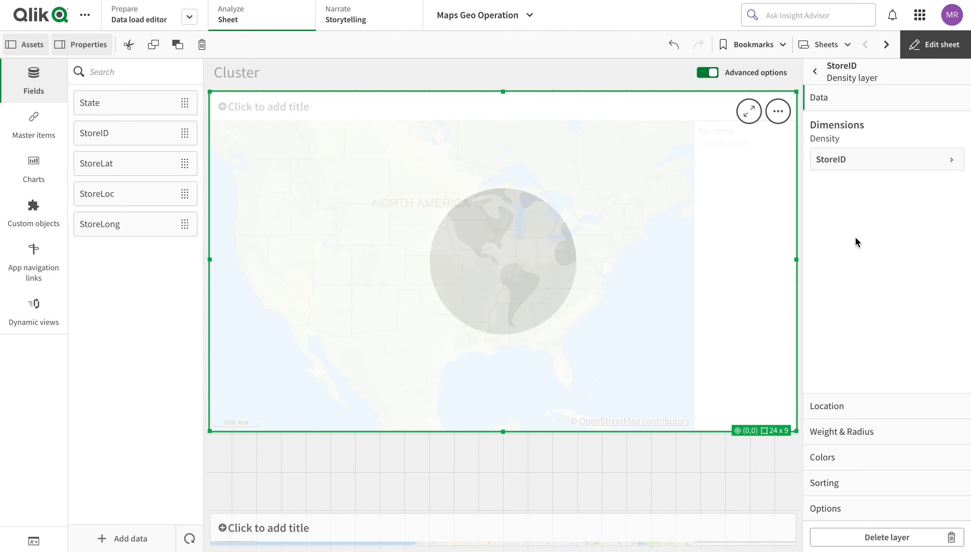
- Set the density layer's location field to StoreLoc
left_click(857, 406)
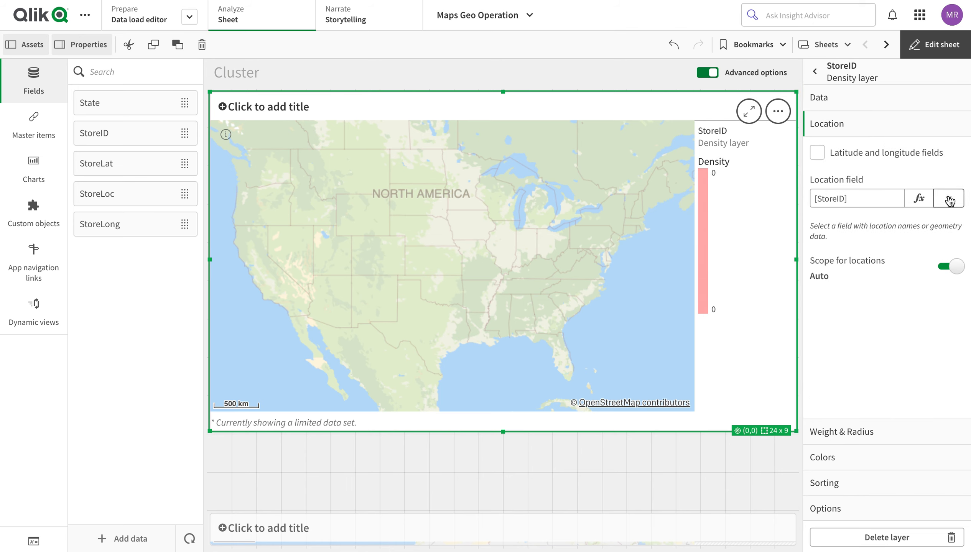
left_click(950, 199)
scroll(860, 346, "down", 1)
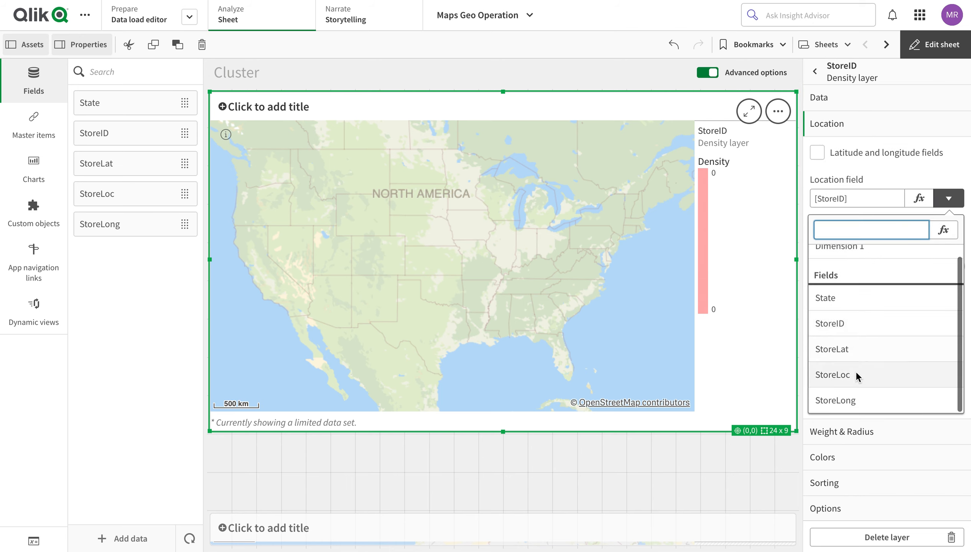
left_click(855, 374)
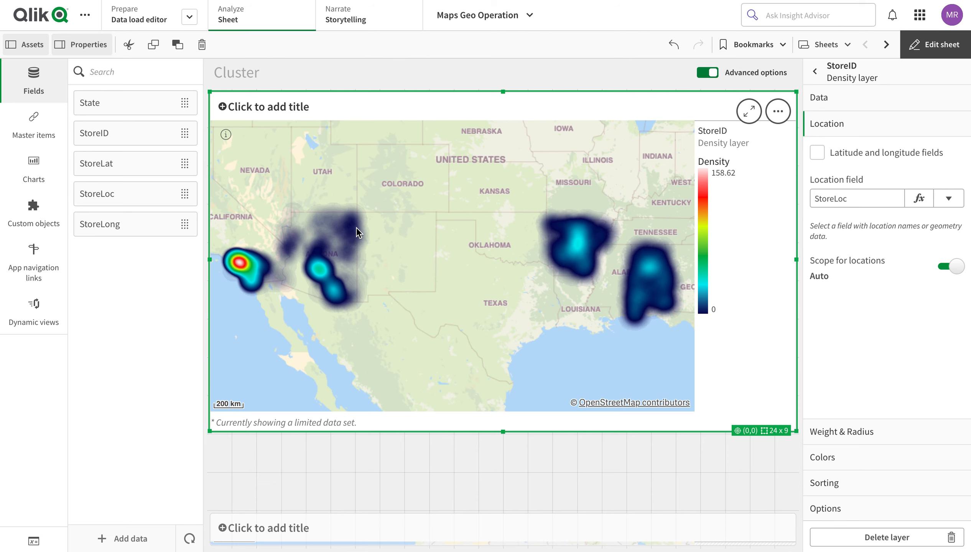
- Leave sheet editing and examine the density areas around California and Arizona up close
left_click(923, 43)
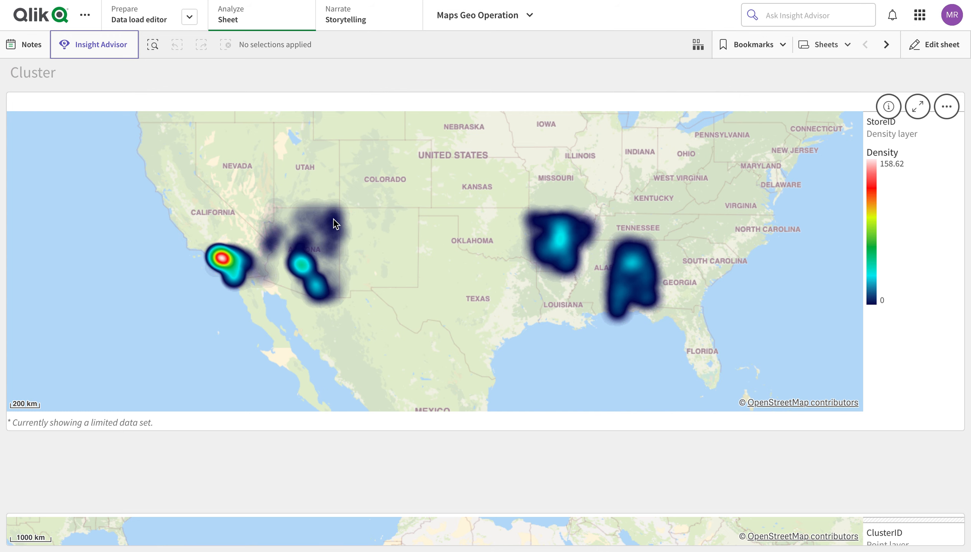
scroll(335, 223, "up", 2)
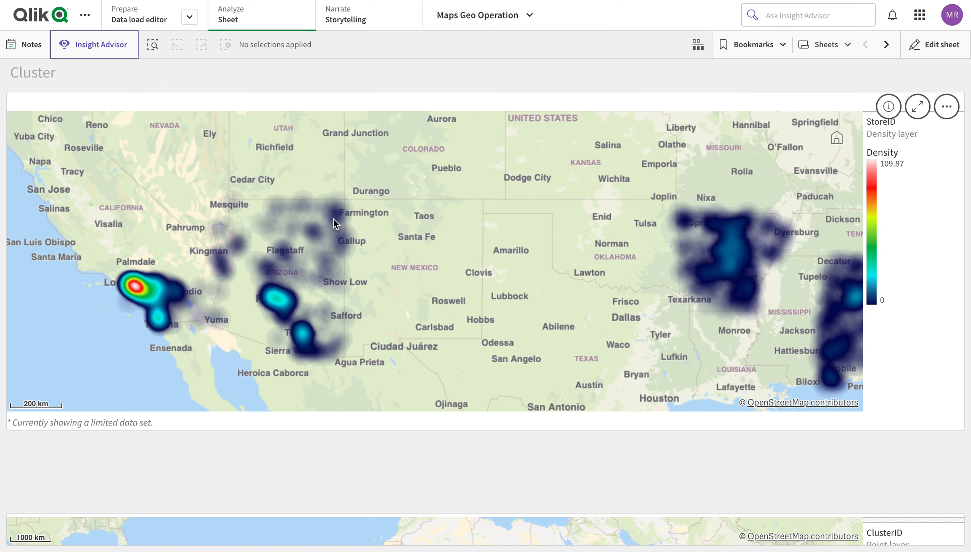
scroll(184, 284, "up", 2)
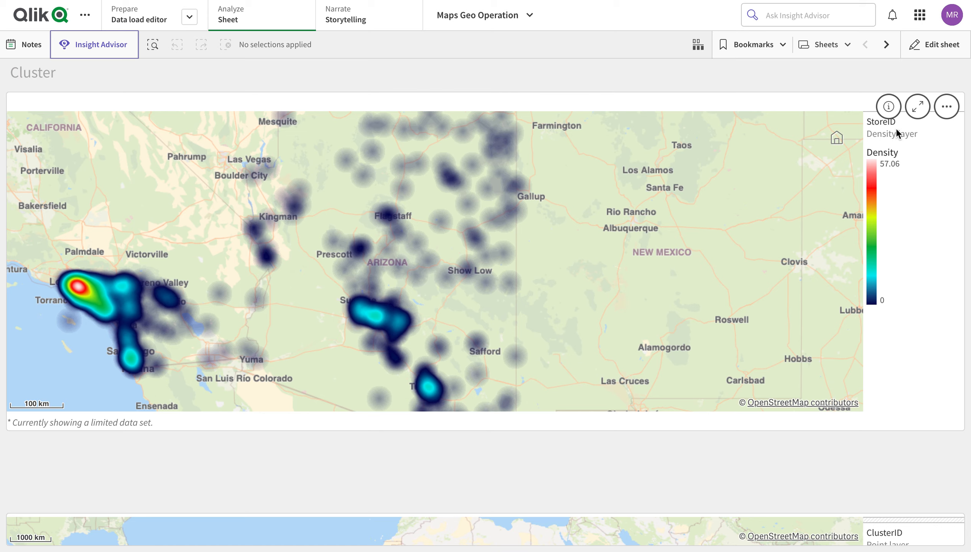
- Return to editing the sheet and expand the density map to full screen
left_click(946, 52)
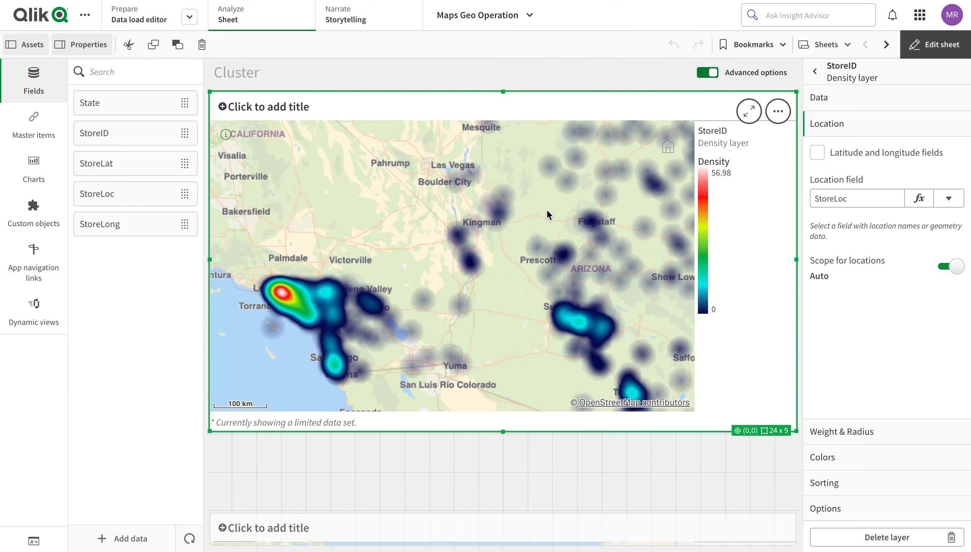
scroll(547, 209, "down", 5)
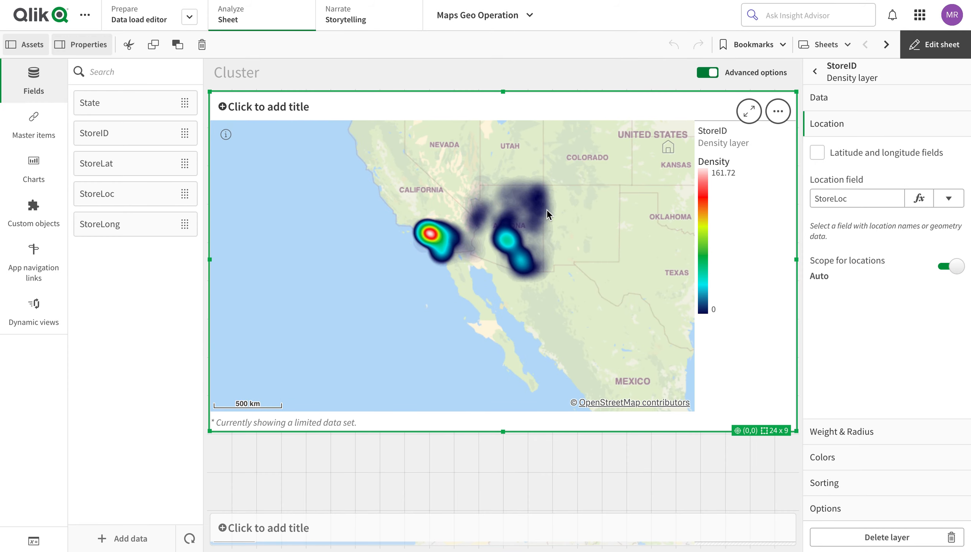
left_click_drag(587, 248, 520, 250)
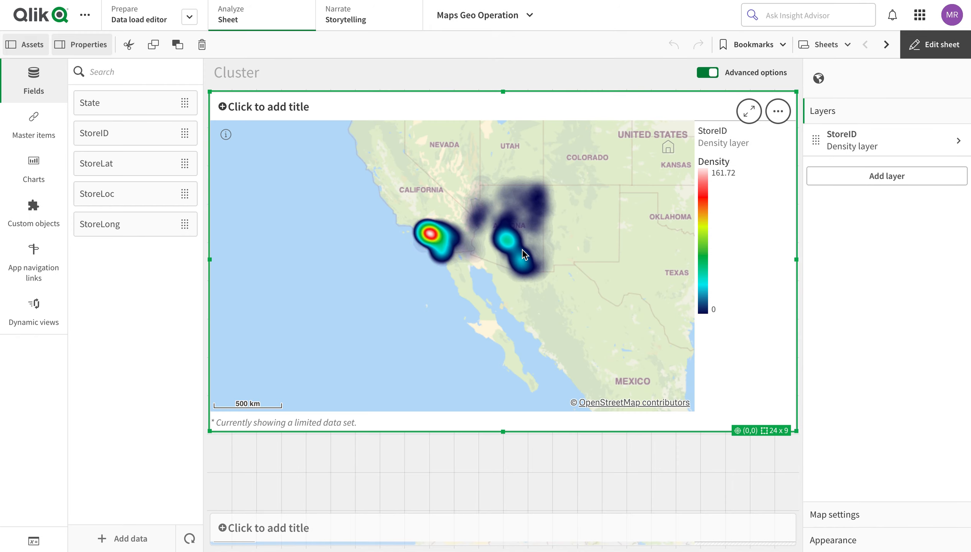
left_click(748, 111)
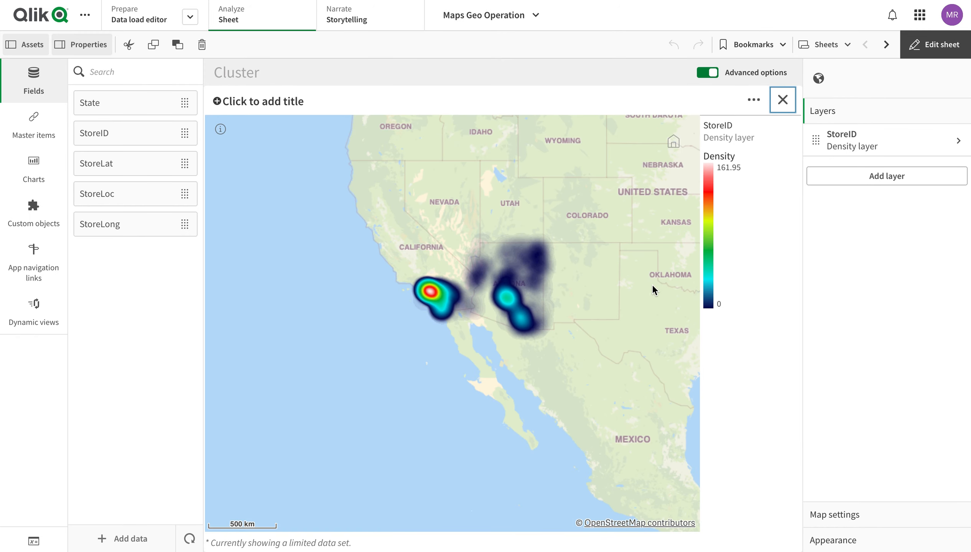
- Examine the store density across the whole United States outside edit mode, and return to editing the sheet
left_click_drag(652, 285, 344, 278)
left_click_drag(353, 334, 178, 334)
left_click(952, 45)
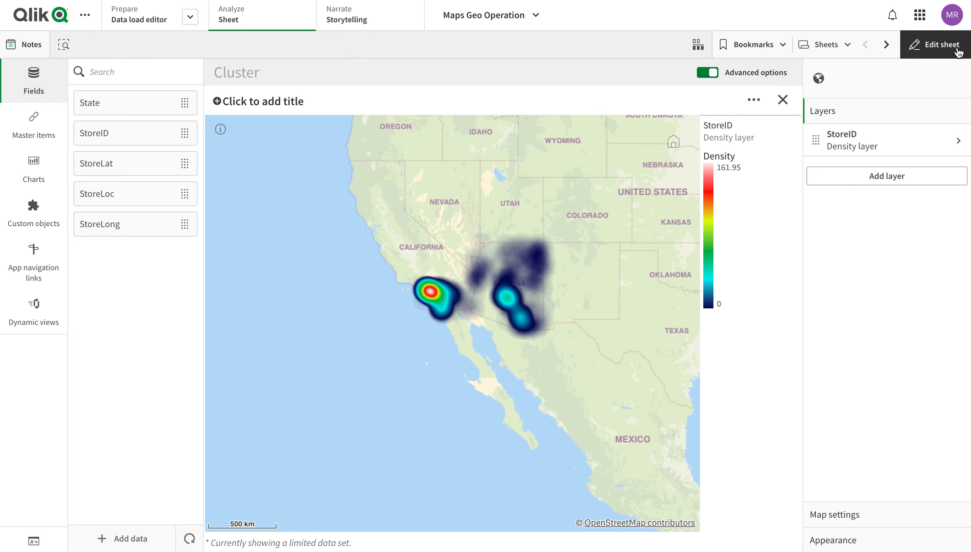
left_click_drag(497, 307, 205, 345)
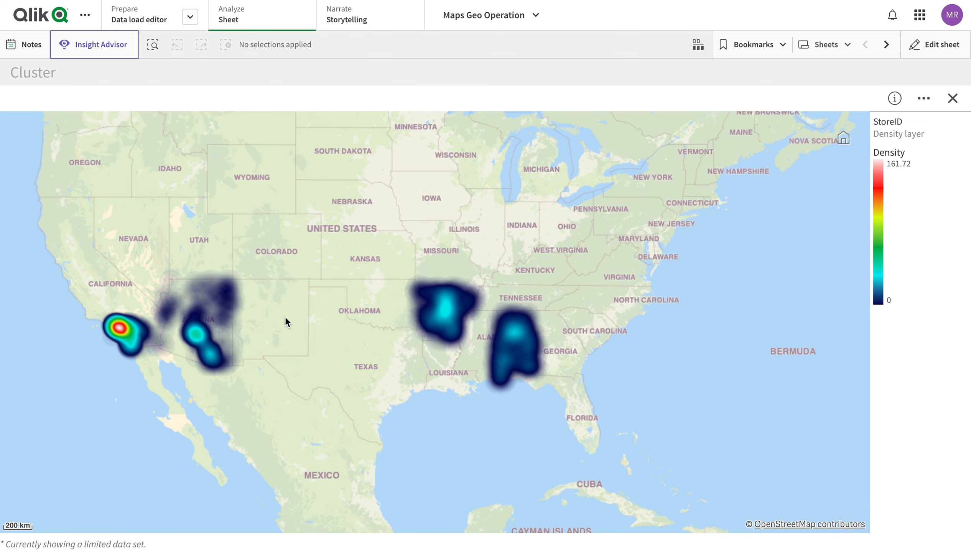
left_click_drag(503, 283, 440, 496)
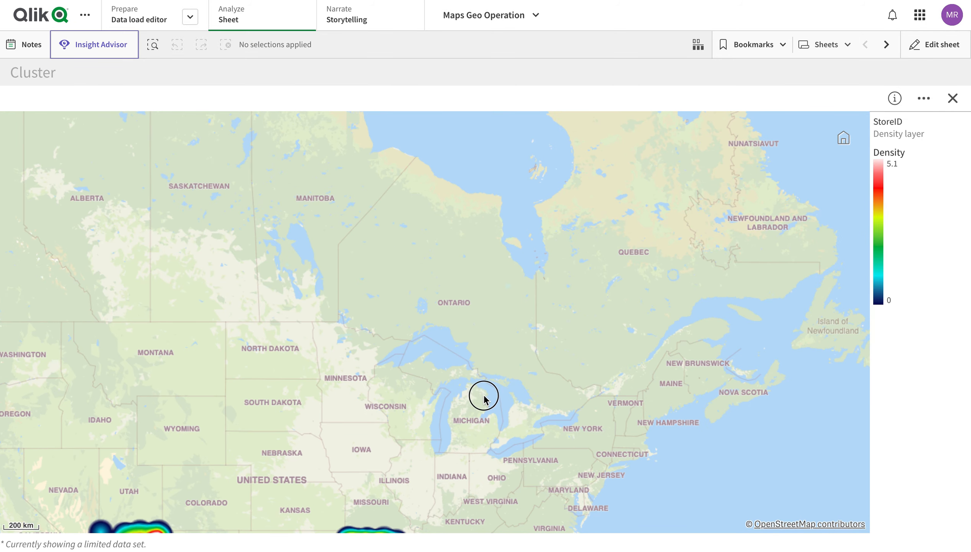
left_click_drag(484, 396, 480, 315)
scroll(483, 407, "down", 3)
left_click(944, 51)
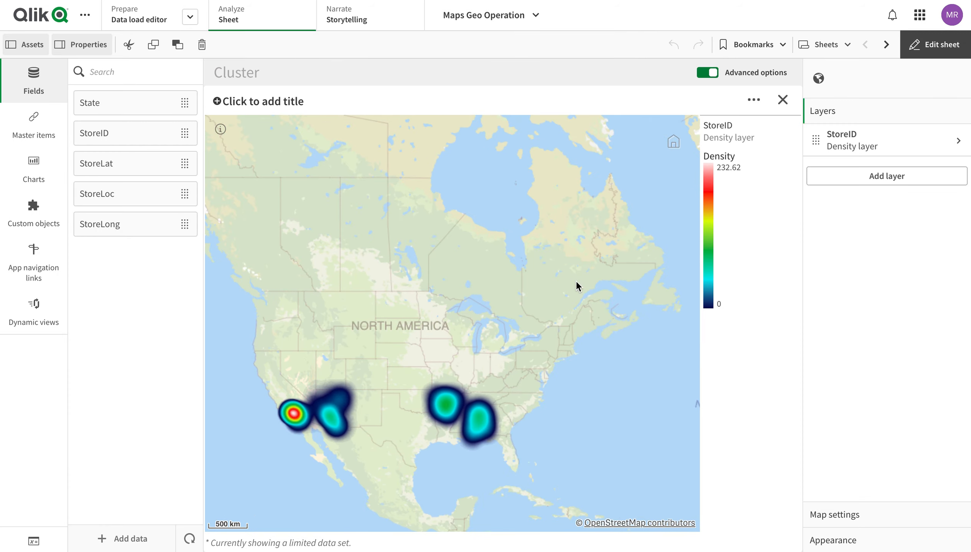
- Switch the StoreID density layer's location scope to Custom, review the available location types, and restore the scope to Auto
left_click(870, 143)
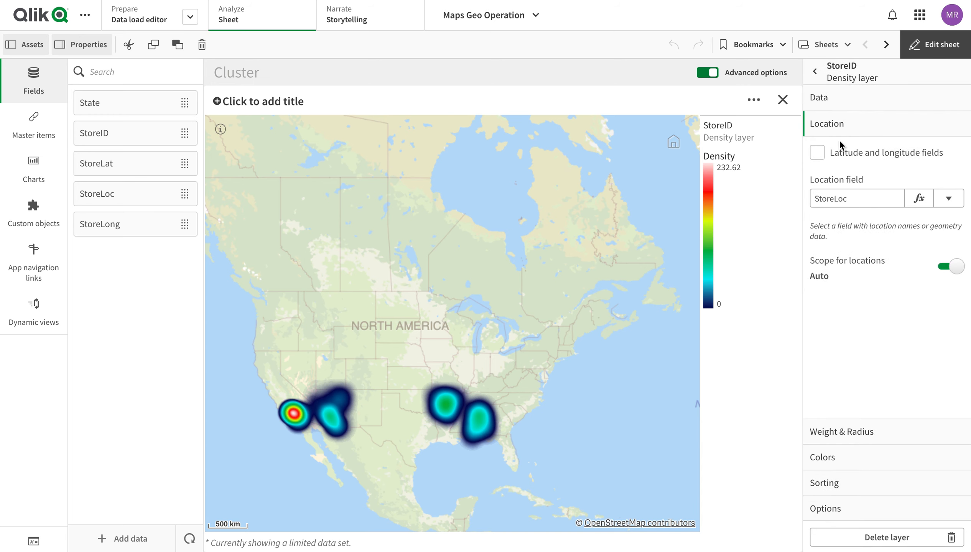
left_click(955, 269)
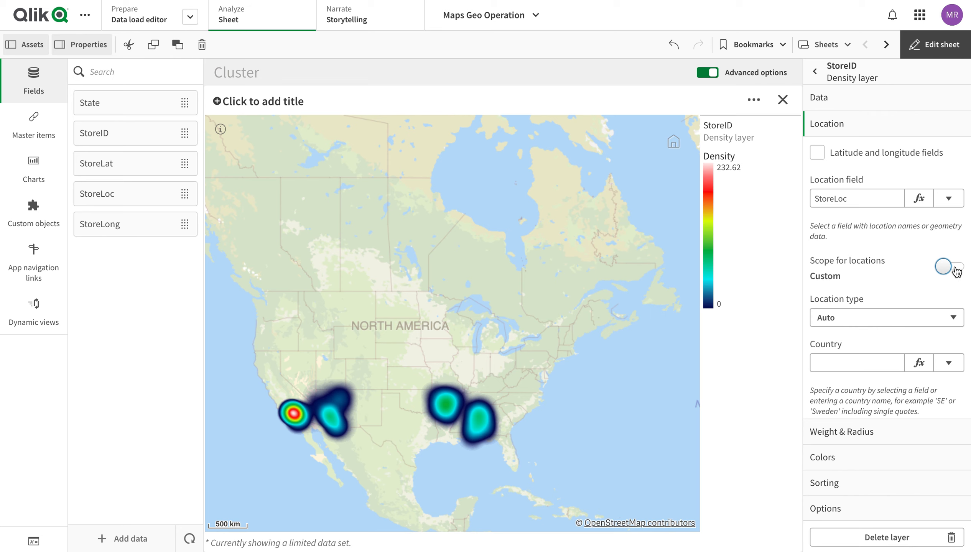
left_click(919, 317)
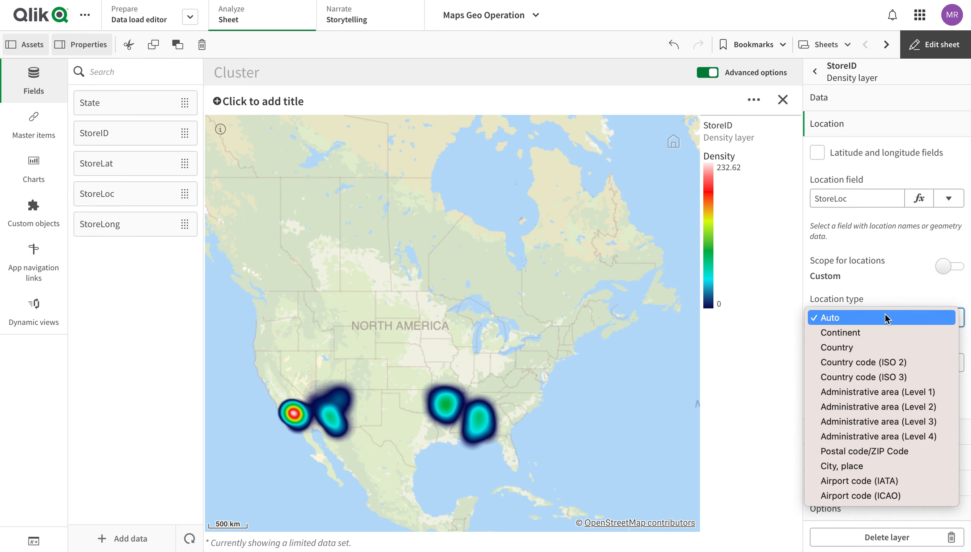
left_click(891, 294)
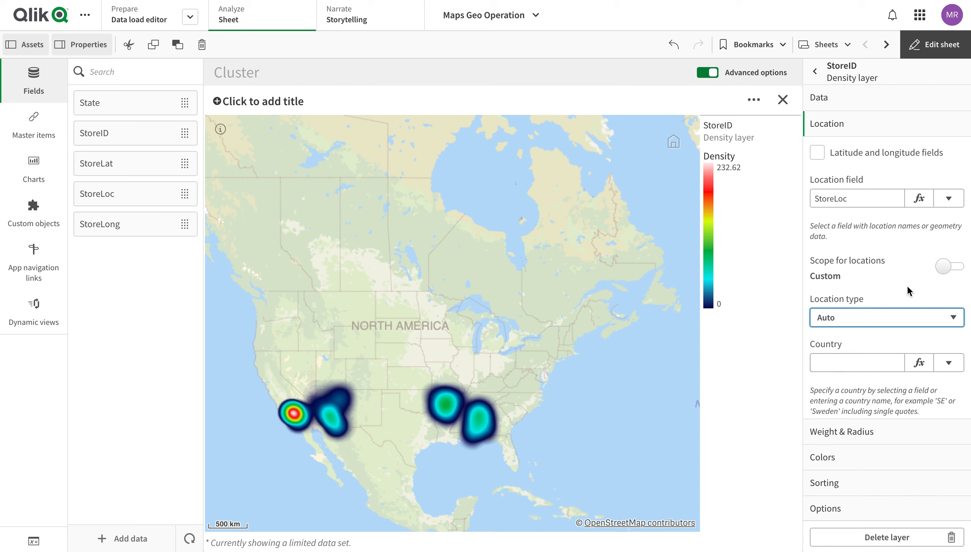
left_click(944, 268)
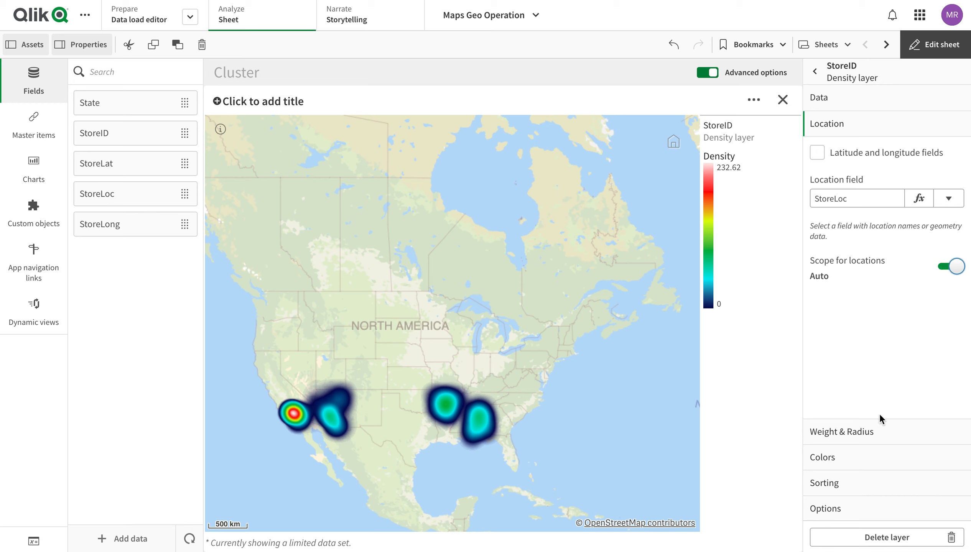
- Open the layer's weight and radius settings and examine how the pixel-based influence radius renders at different map scales
left_click(873, 437)
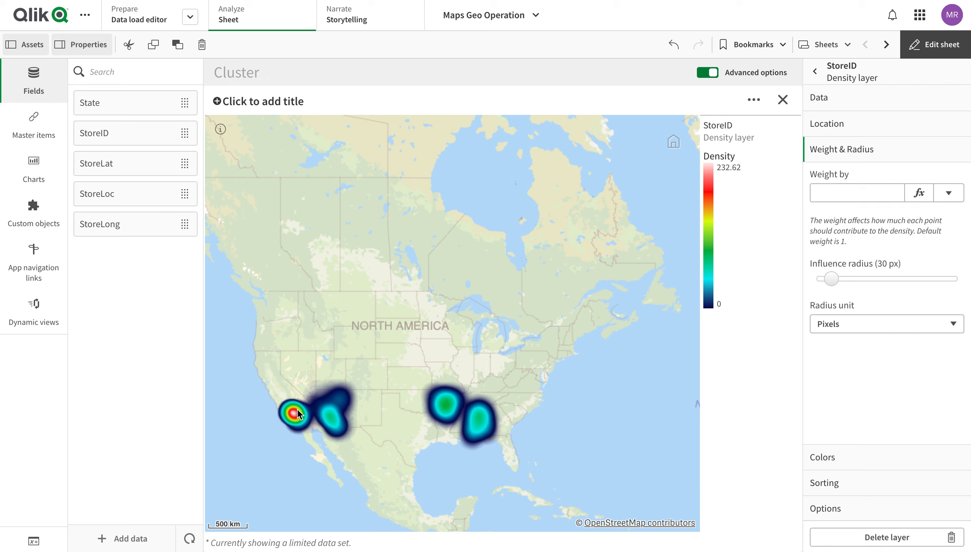
right_click(352, 401)
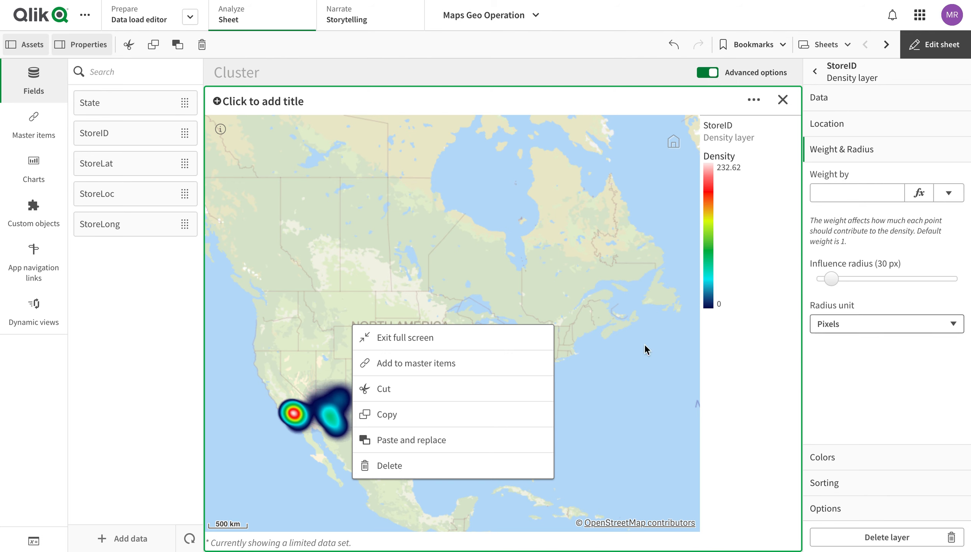
scroll(307, 385, "up", 3)
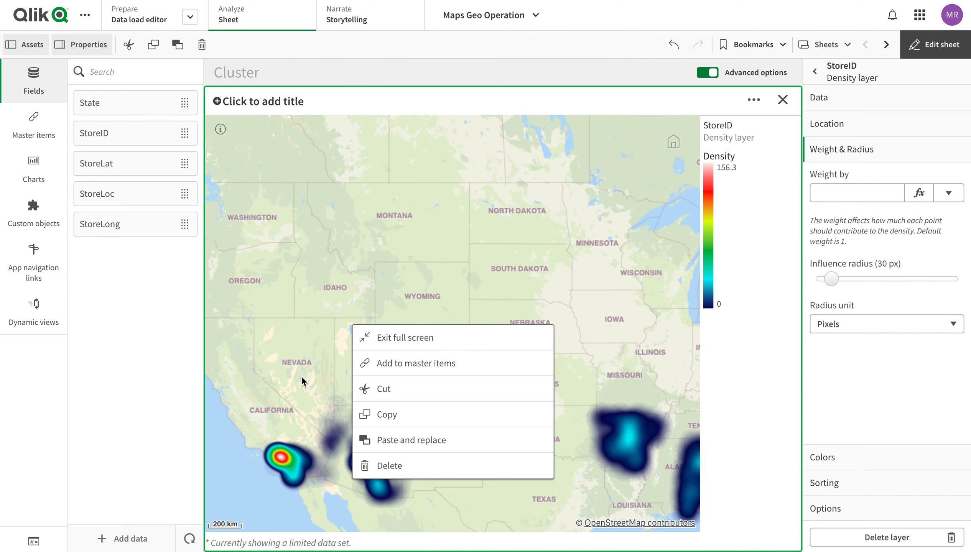
left_click(432, 272)
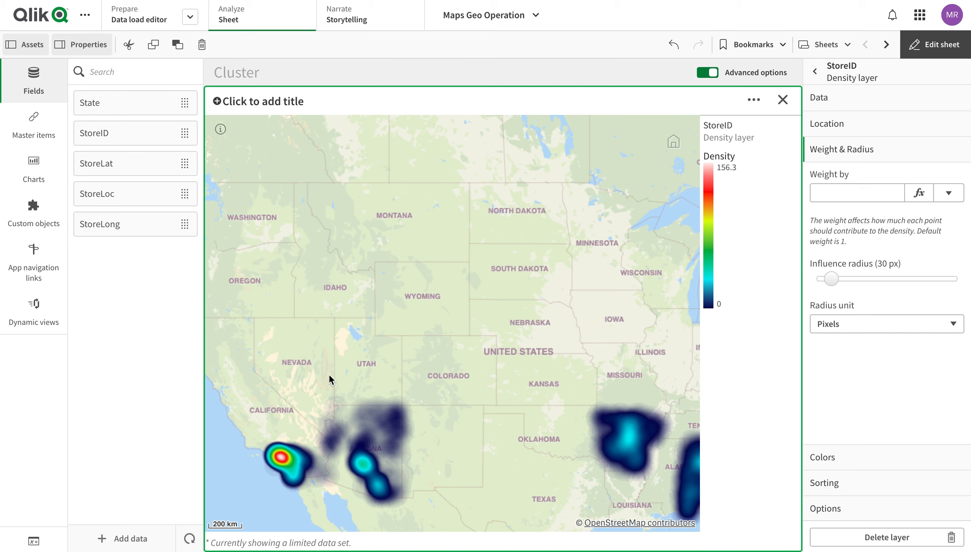
scroll(319, 421, "up", 3)
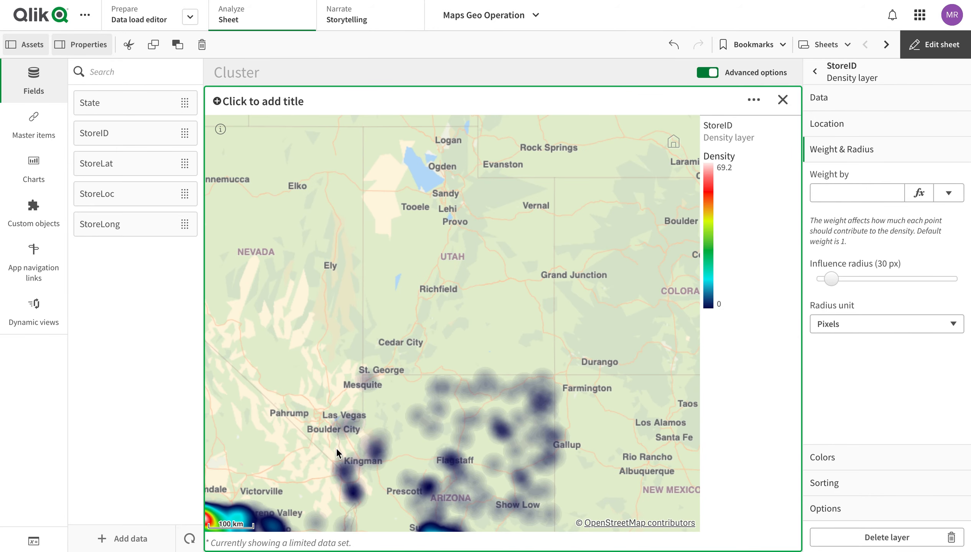
scroll(488, 327, "down", 3)
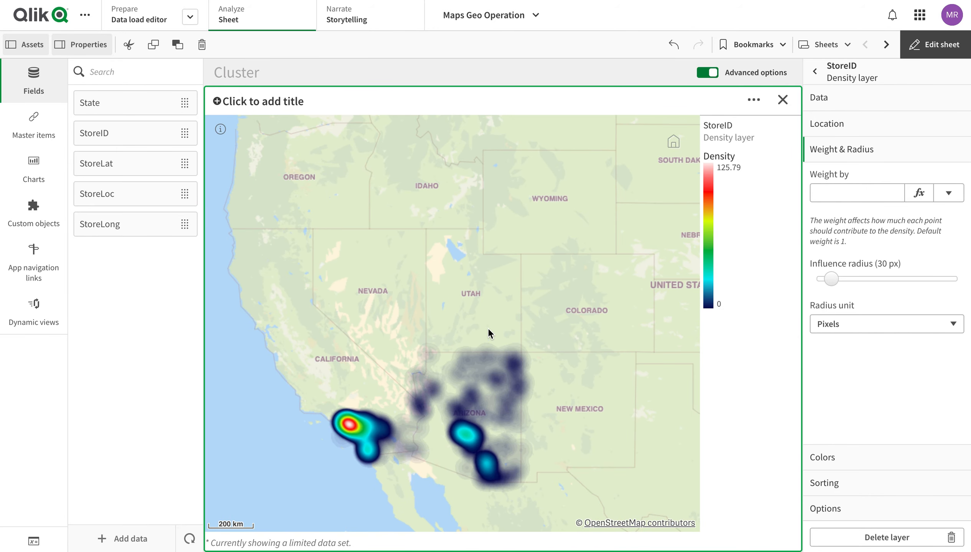
scroll(488, 330, "up", 3)
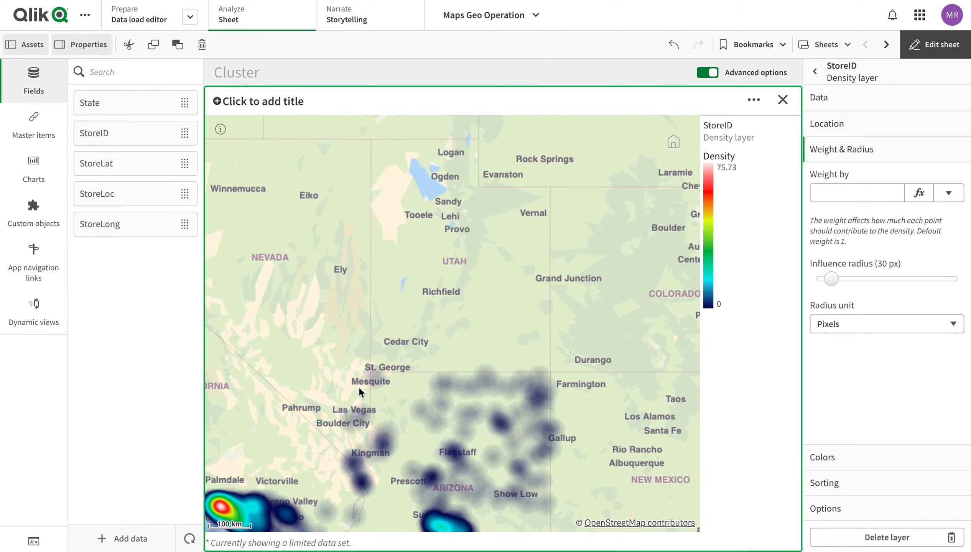
- Change the density layer's radius unit to Meters and raise the influence radius to 200 m
left_click(901, 324)
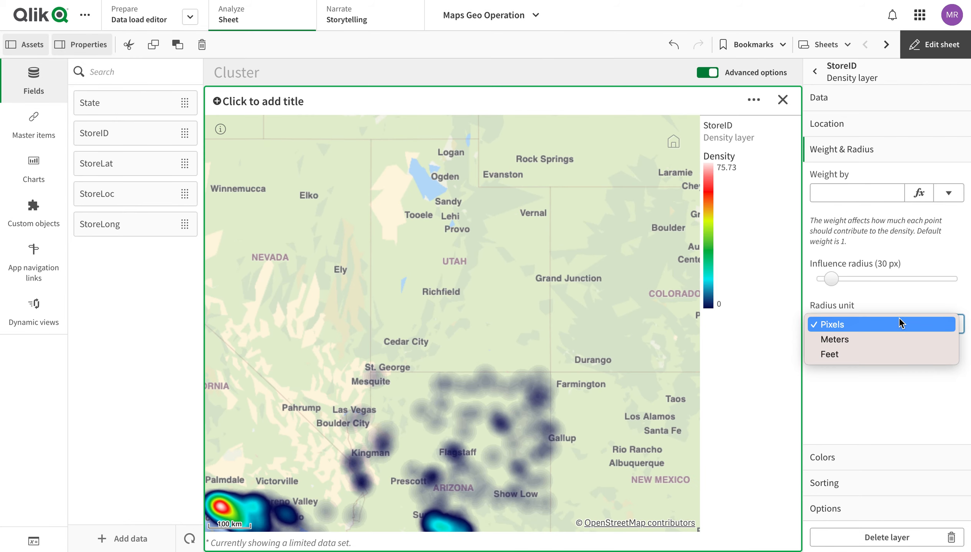
left_click(858, 339)
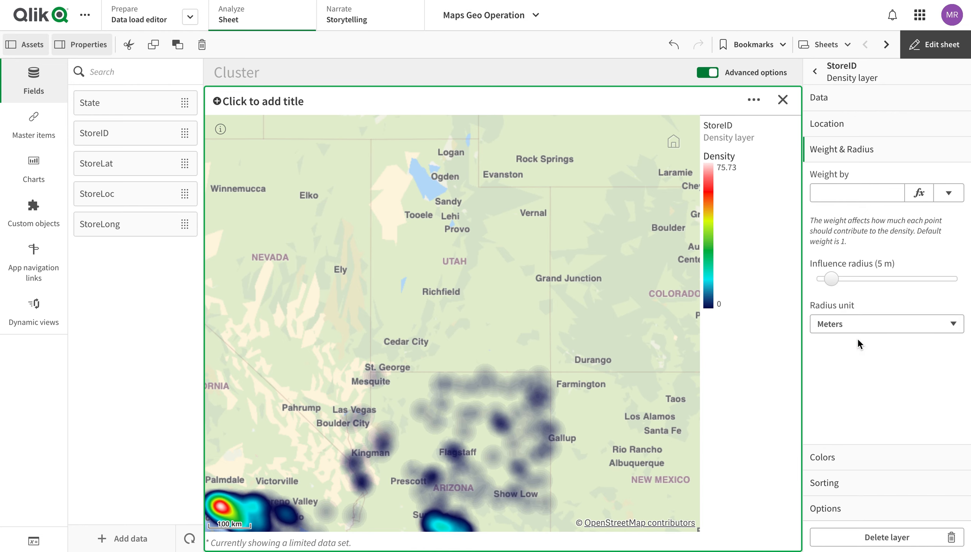
scroll(450, 267, "down", 3)
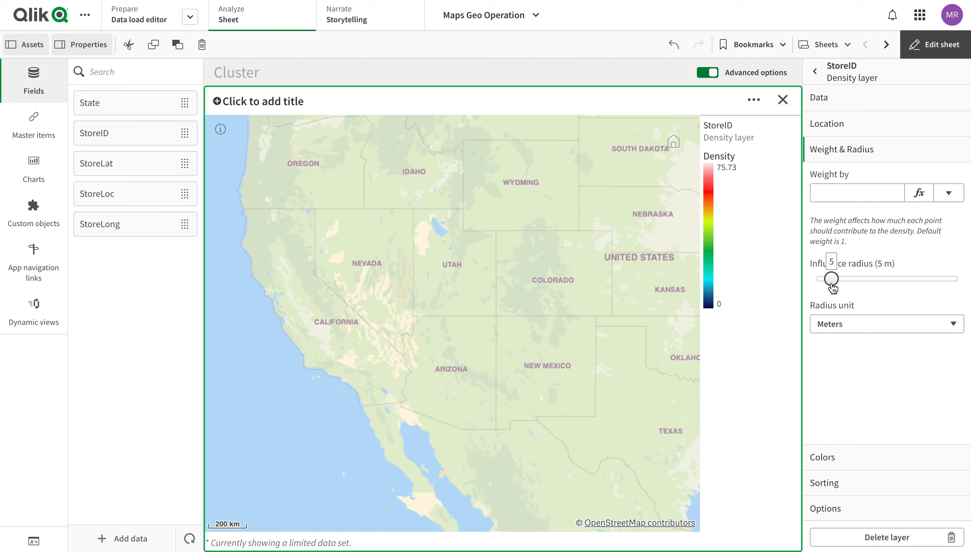
left_click_drag(835, 285, 867, 285)
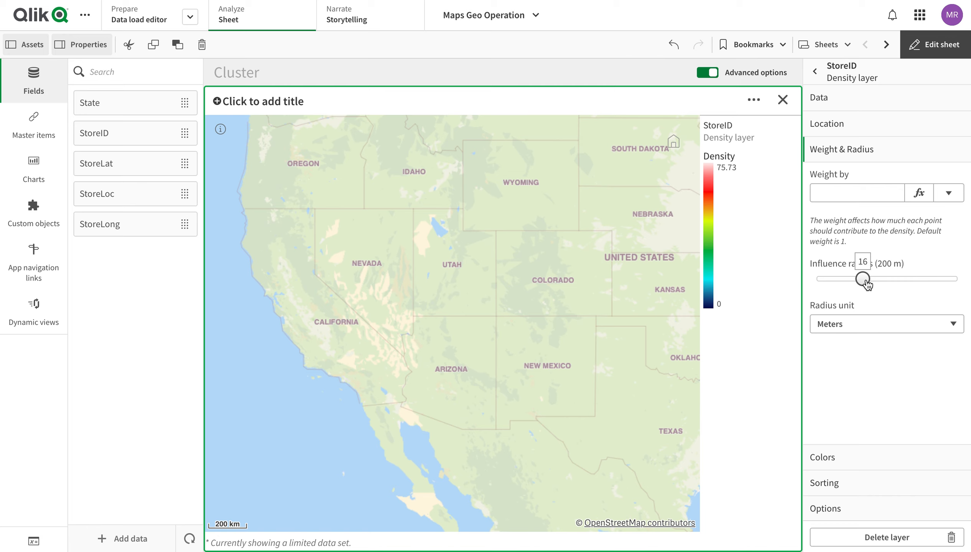
- Raise the density layer's influence radius to 60 km and examine how the density renders at different map scales
left_click(867, 285)
left_click_drag(878, 280, 915, 281)
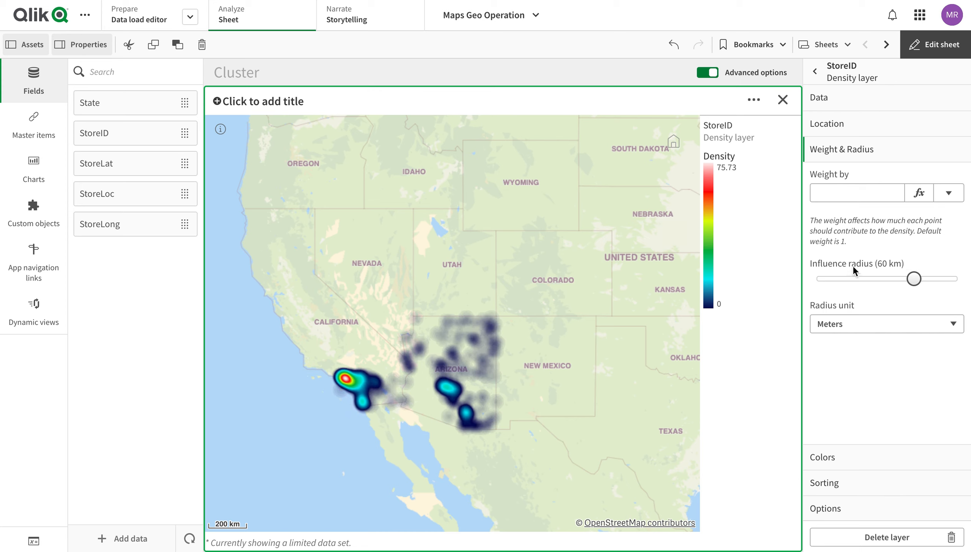
scroll(380, 368, "up", 2)
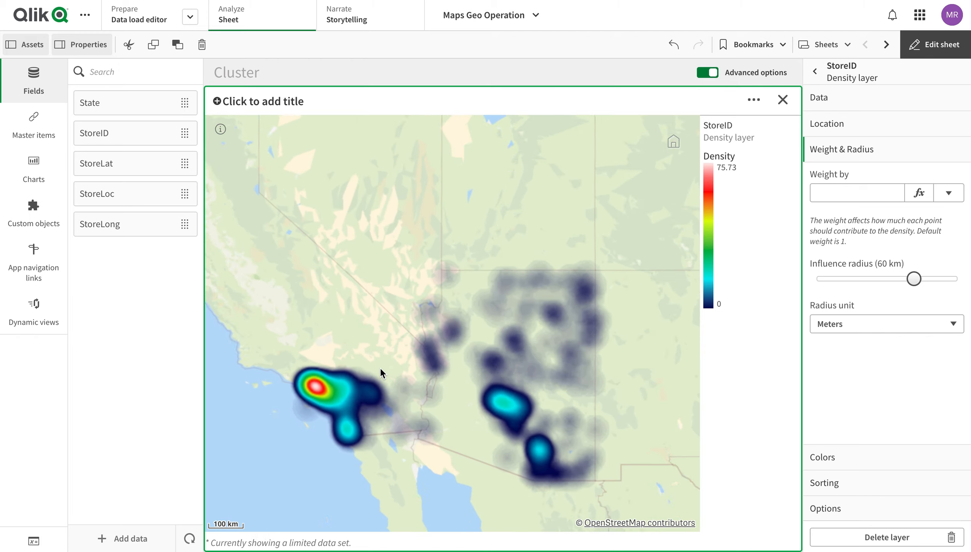
scroll(375, 392, "up", 3)
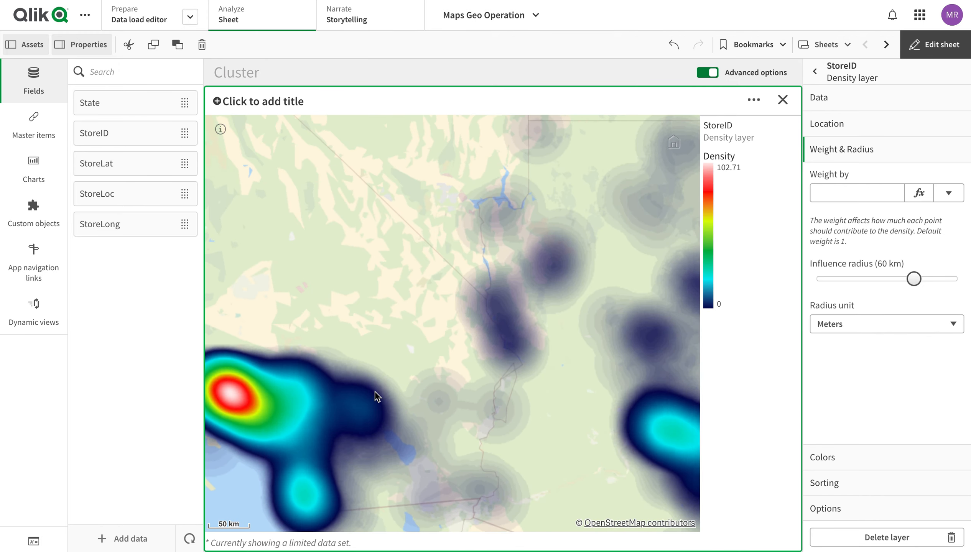
scroll(375, 392, "down", 5)
scroll(375, 392, "up", 2)
scroll(375, 392, "up", 1)
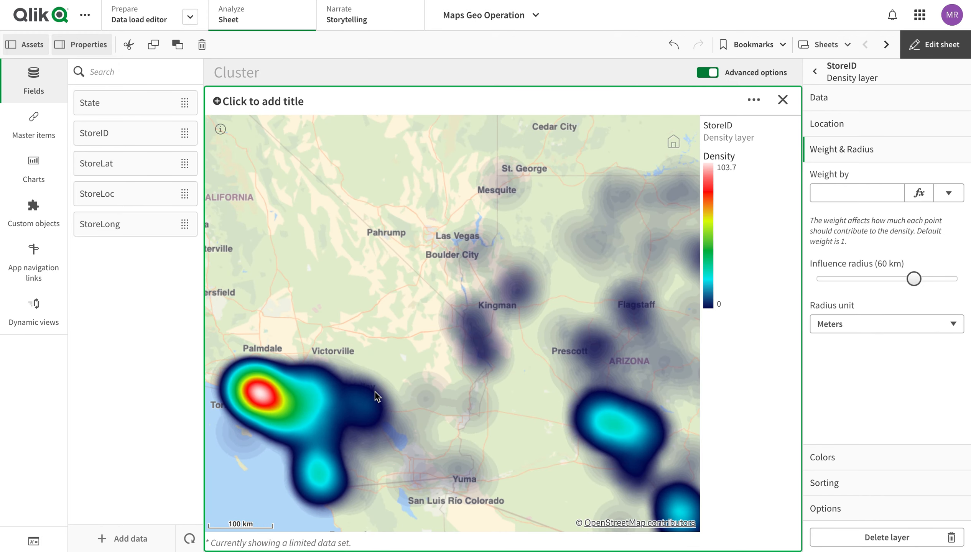
scroll(337, 367, "up", 1)
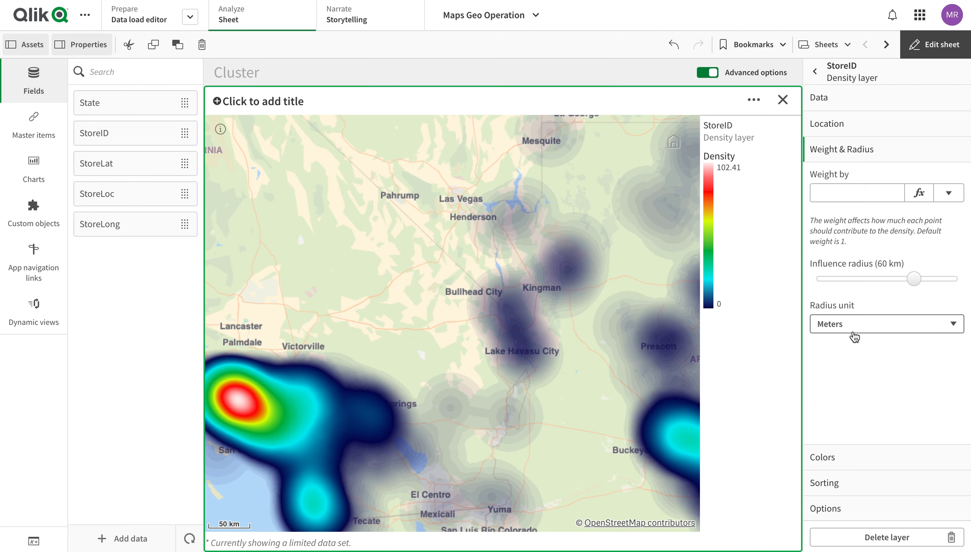
scroll(308, 374, "down", 1)
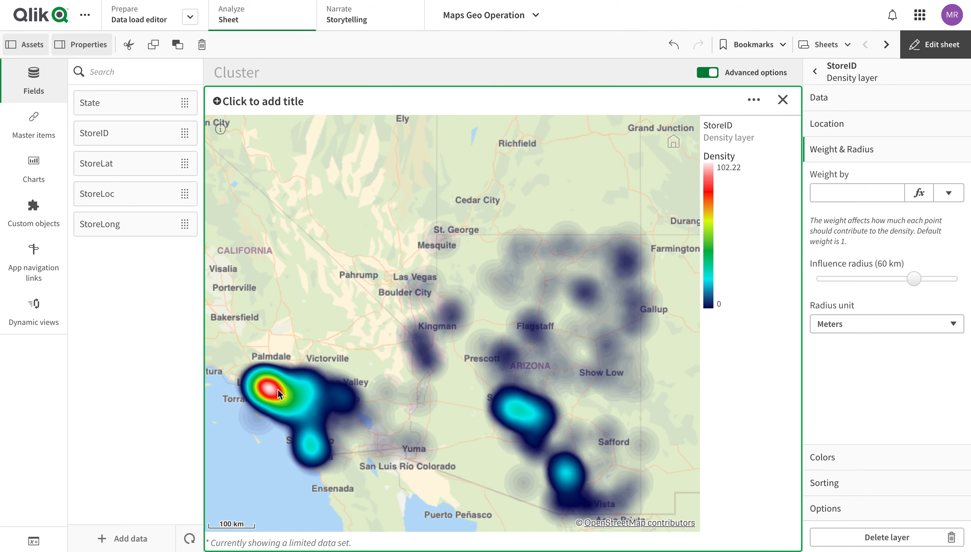
- Switch the radius unit to Pixels, set the influence radius to 30 px, and compare the density at different map scales
left_click(878, 325)
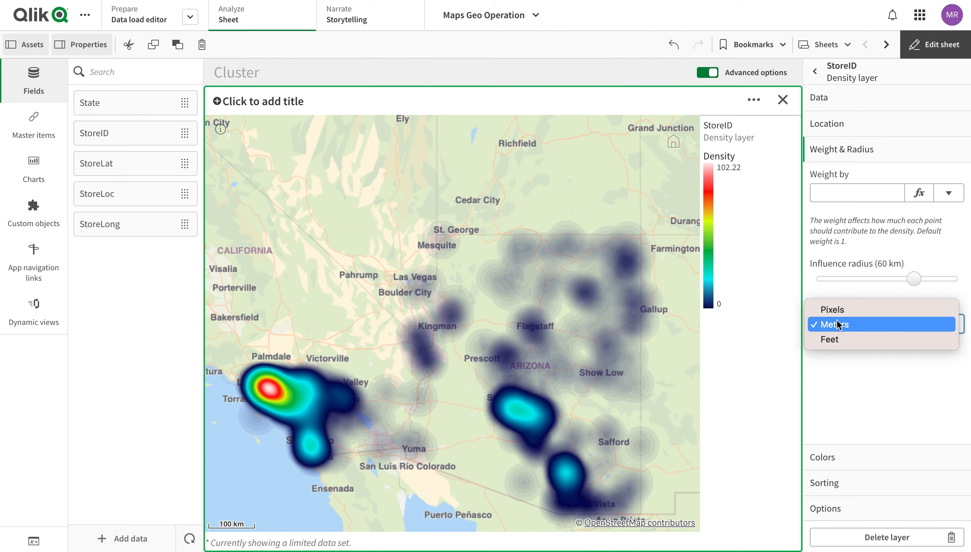
left_click(832, 309)
left_click_drag(914, 278, 836, 285)
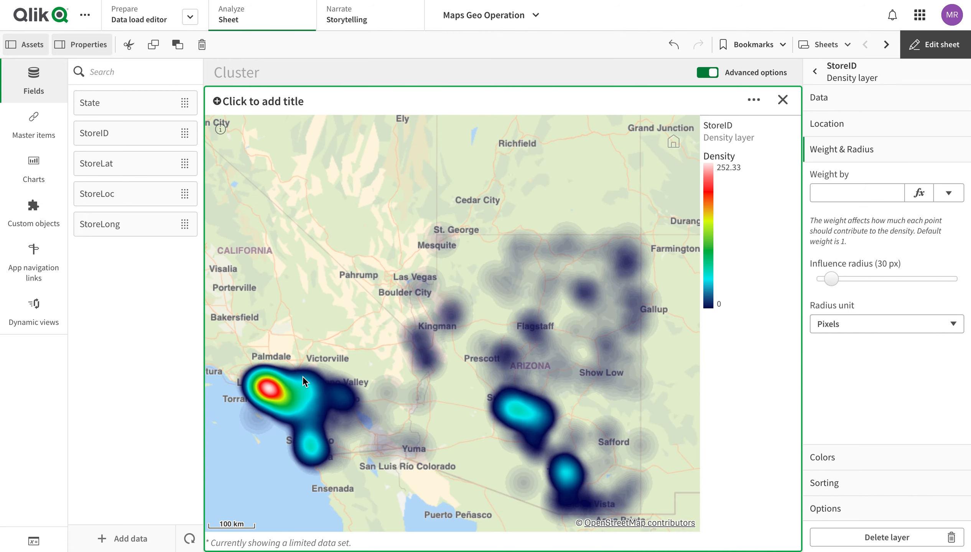
scroll(303, 376, "up", 2)
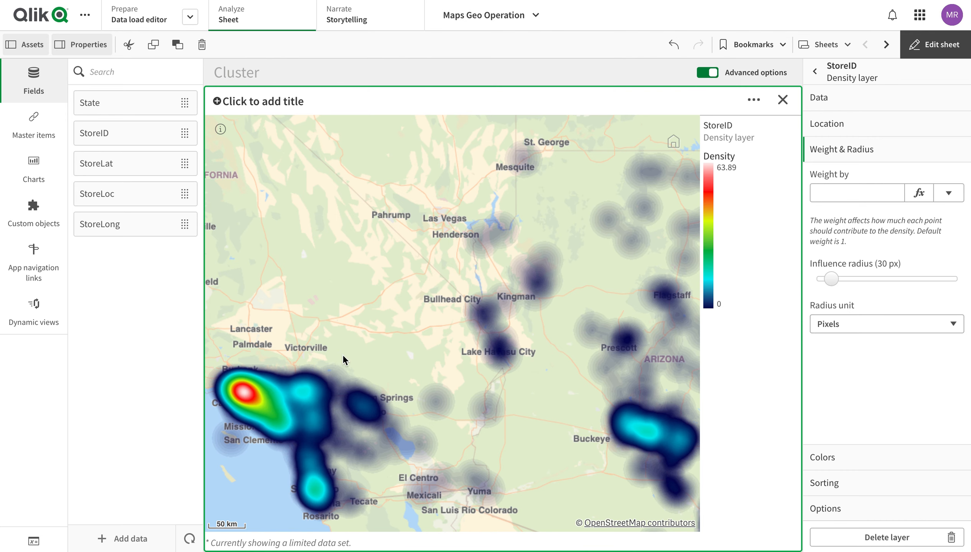
scroll(343, 356, "down", 2)
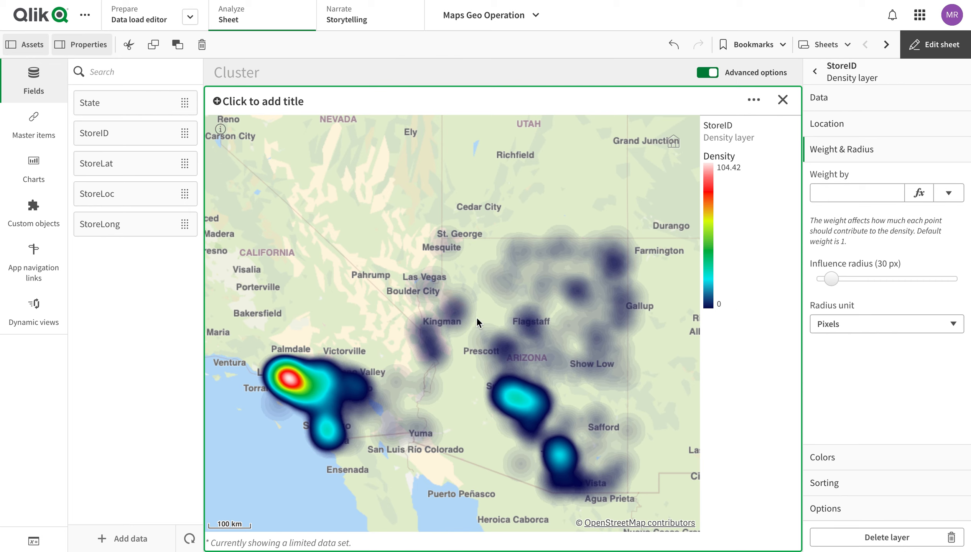
left_click(873, 325)
left_click(873, 325)
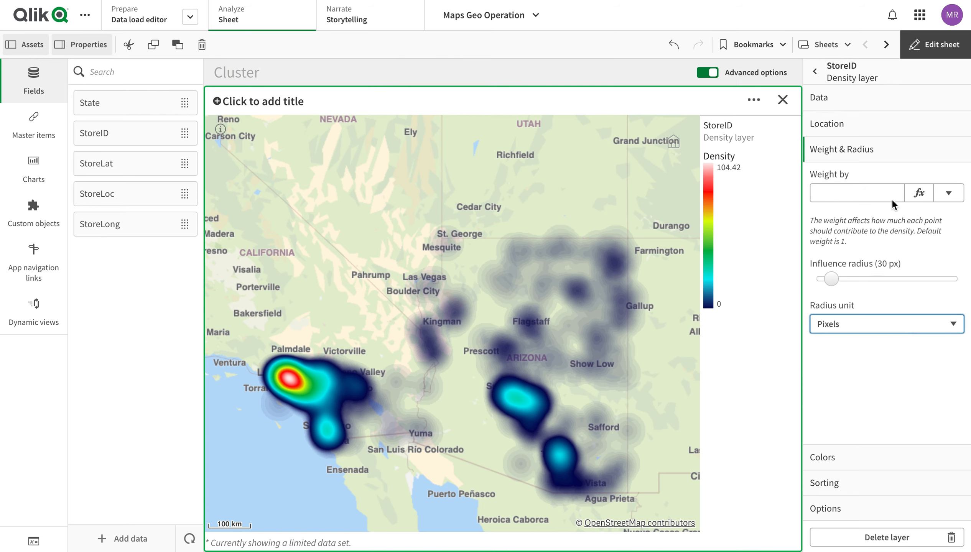
left_click(868, 196)
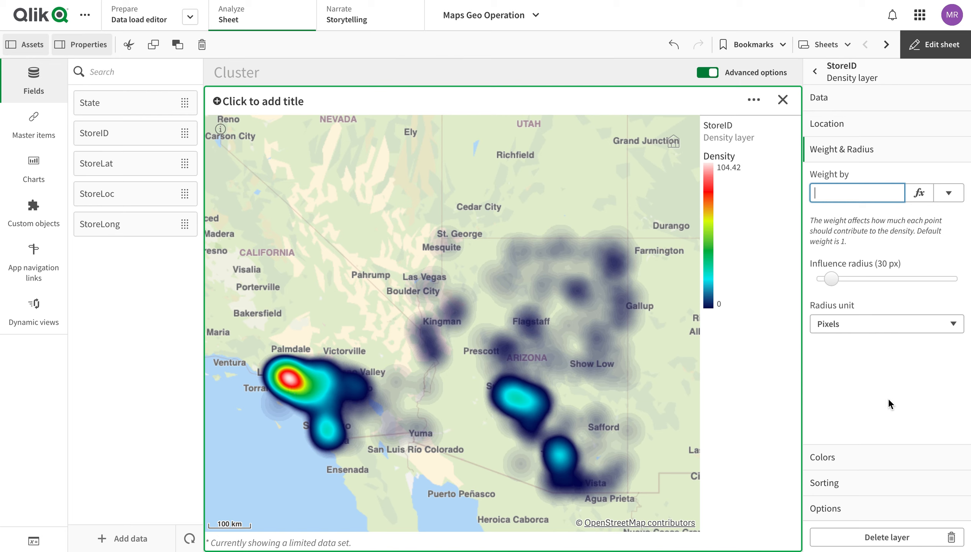
- In the layer's custom segment colors, change the color of the highest-density segment to the dark red 1e0002
left_click(859, 464)
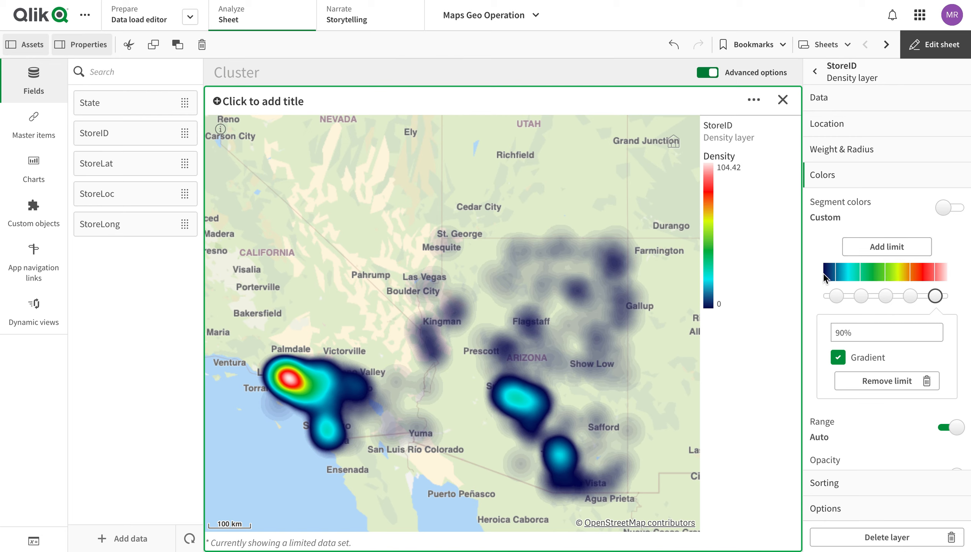
left_click(836, 296)
left_click(941, 272)
left_click_drag(901, 335, 940, 340)
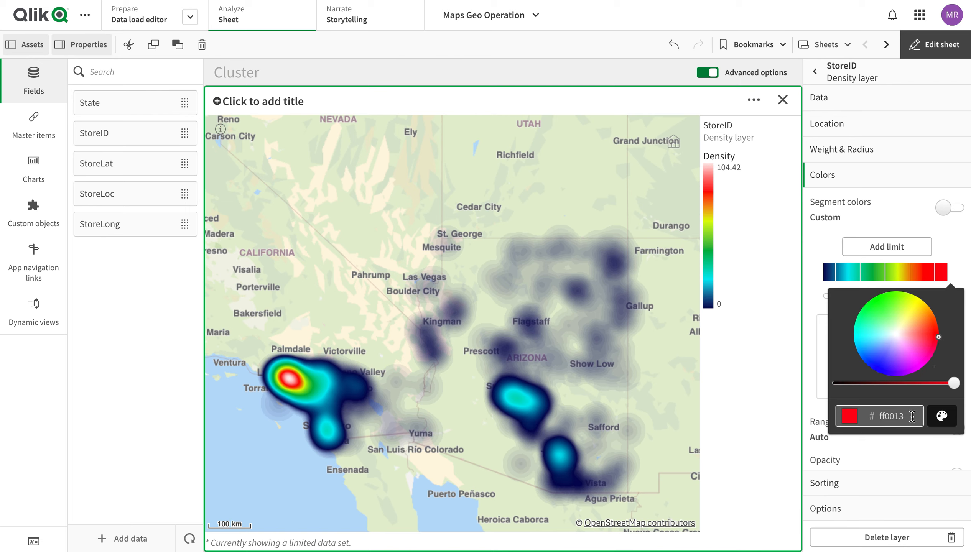
left_click_drag(955, 382, 853, 384)
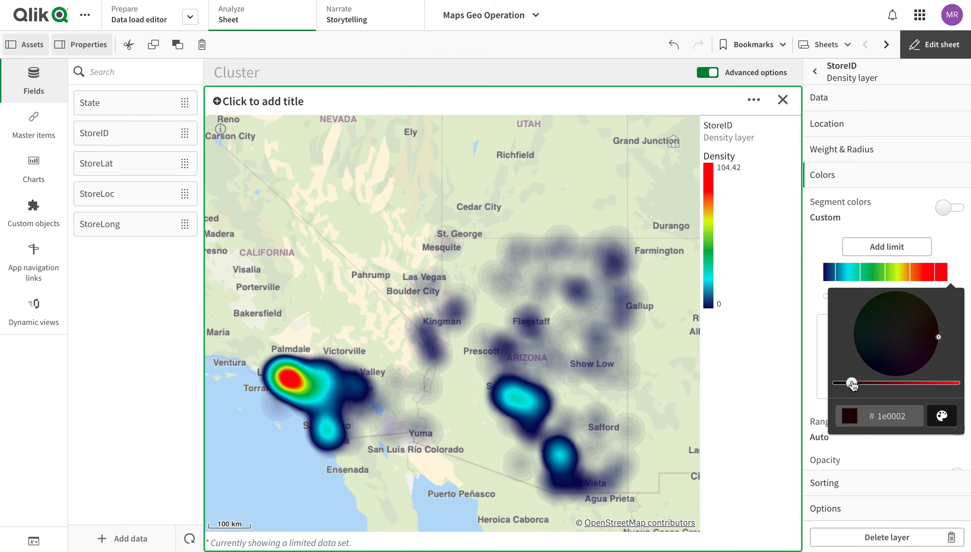
left_click(870, 468)
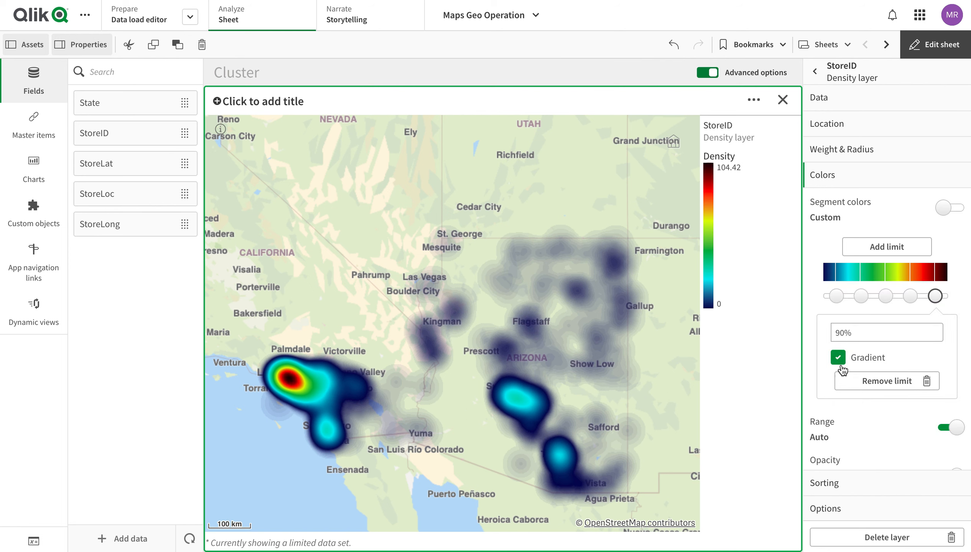
- Lower the density layer's opacity to about 70 percent of its range
scroll(852, 421, "down", 1)
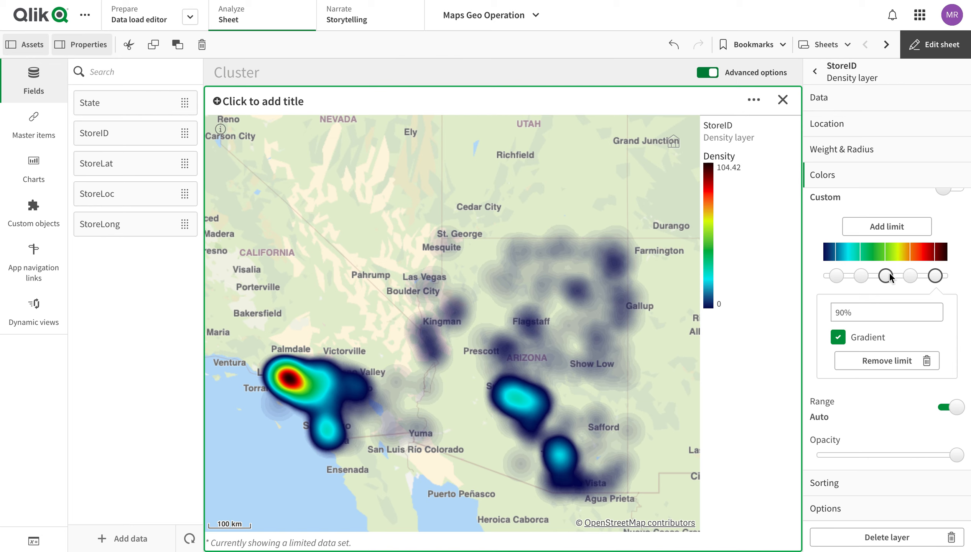
scroll(896, 299, "up", 1)
scroll(897, 299, "down", 1)
left_click_drag(957, 455, 917, 456)
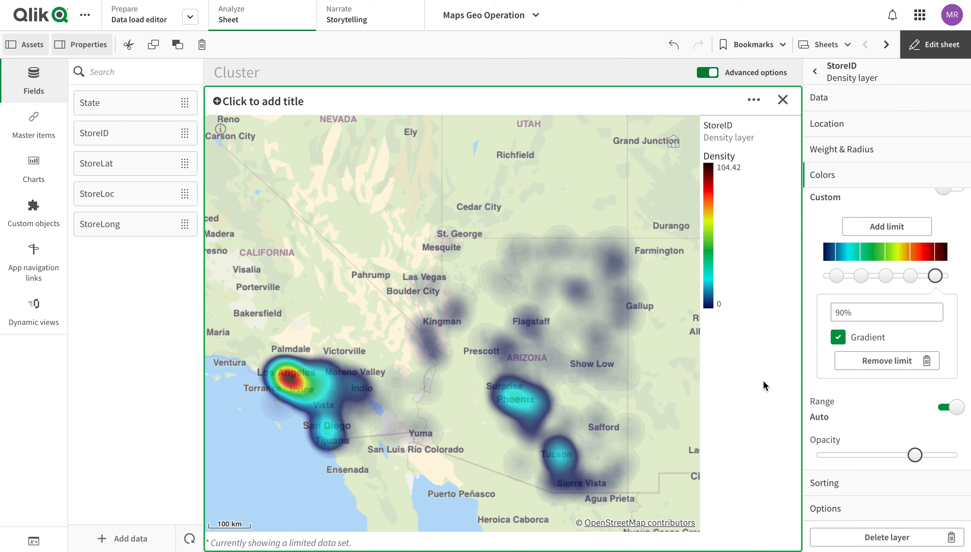
- Set the layer's maximum visible objects to 15000 and reset the map to its home extent
left_click(837, 488)
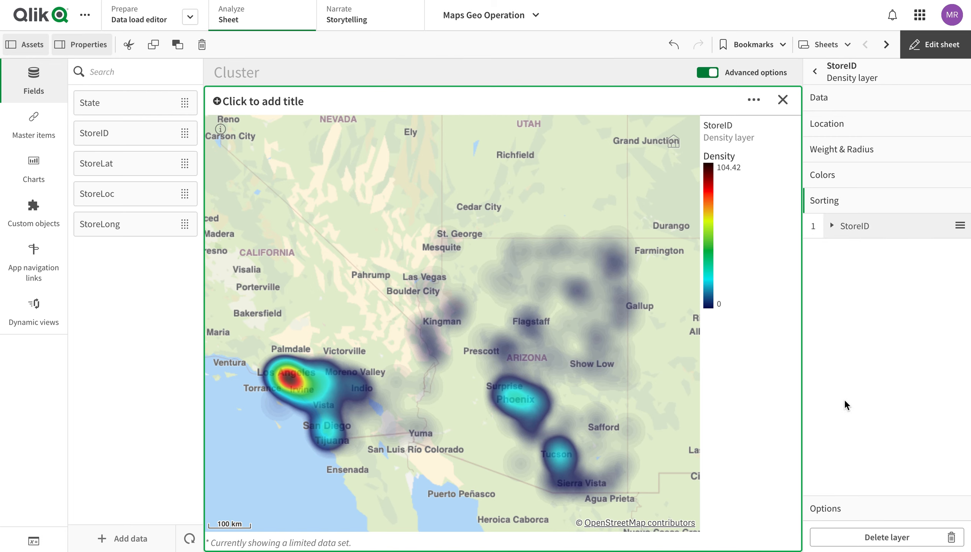
left_click(839, 507)
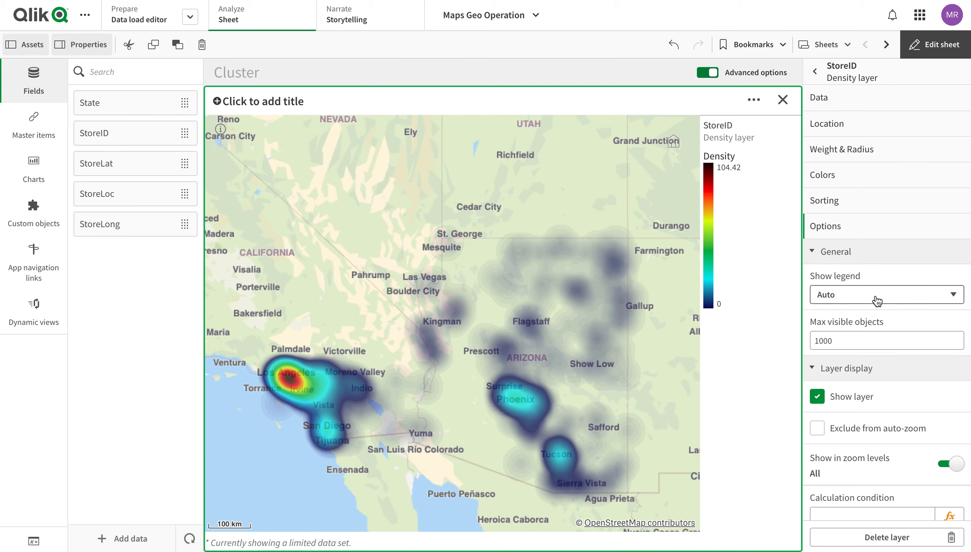
left_click(845, 340)
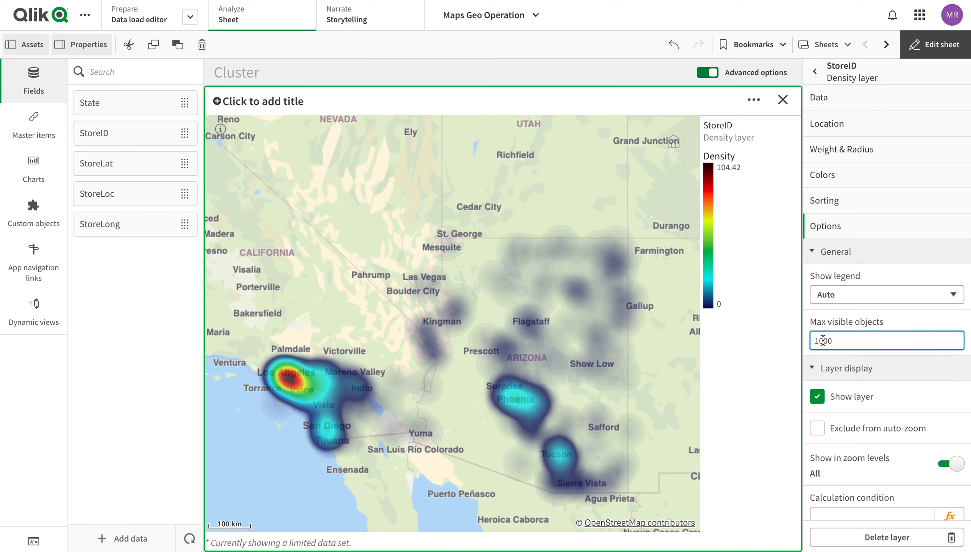
scroll(557, 289, "down", 1)
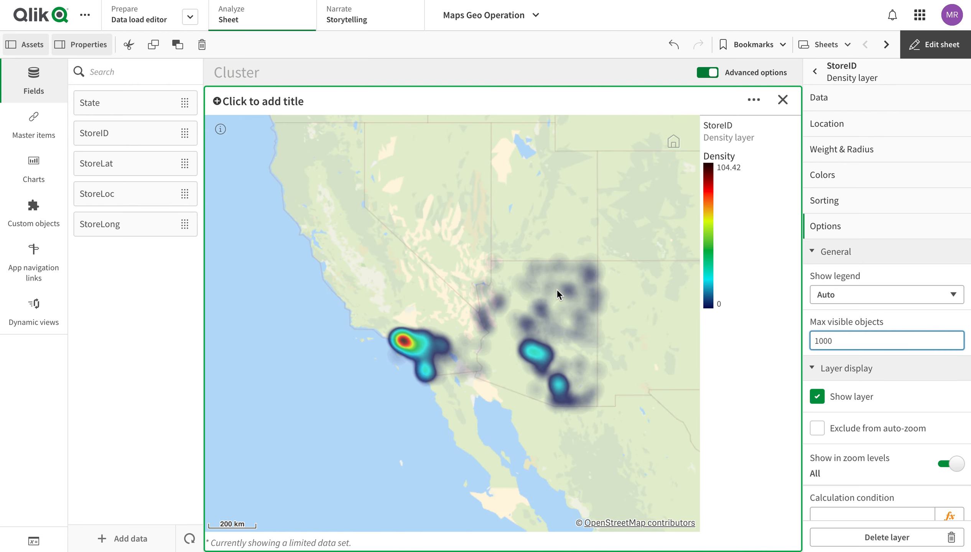
scroll(558, 293, "down", 2)
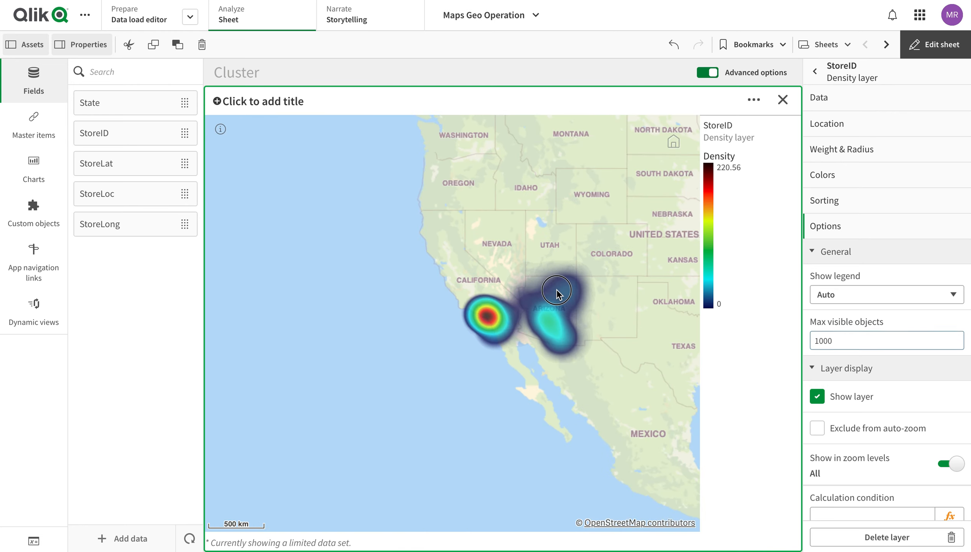
left_click(823, 336)
left_click(823, 337)
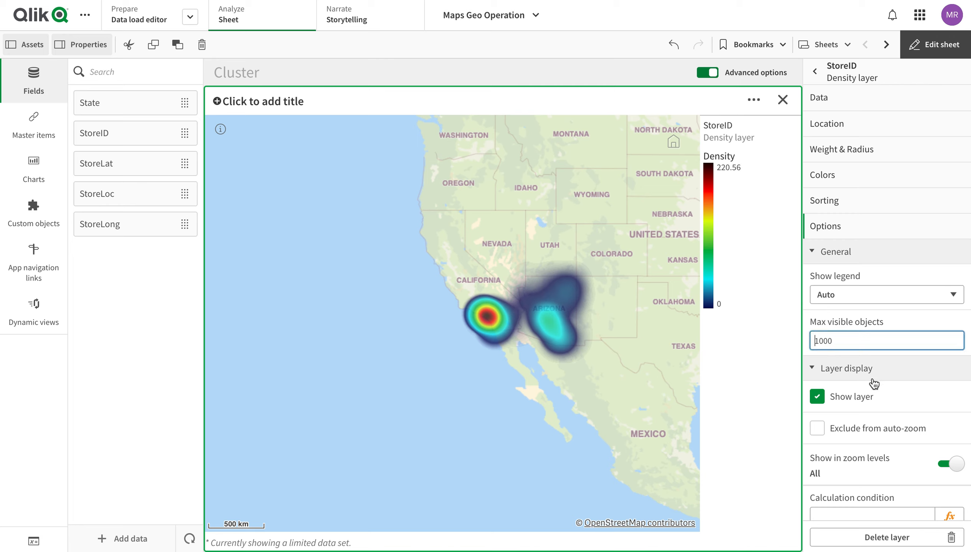
type("5")
left_click(896, 315)
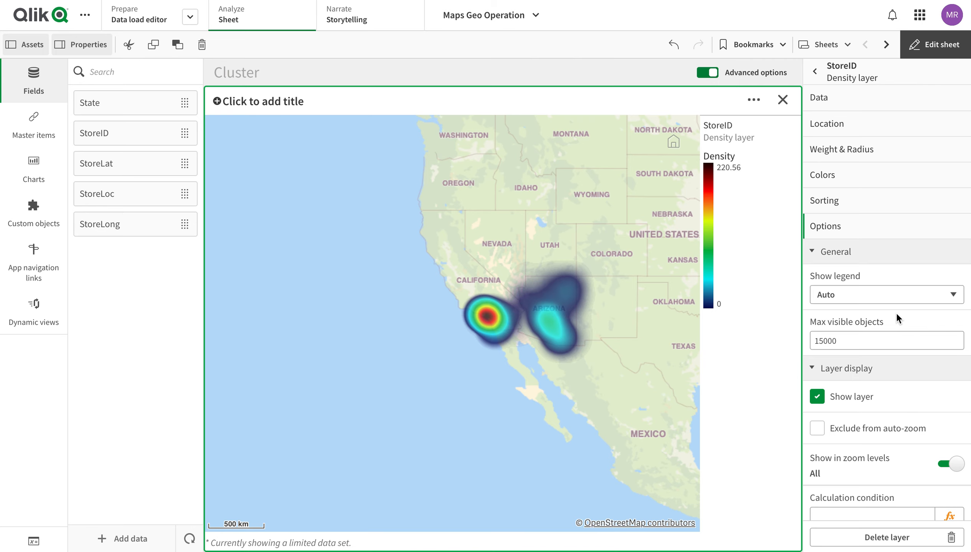
left_click(673, 142)
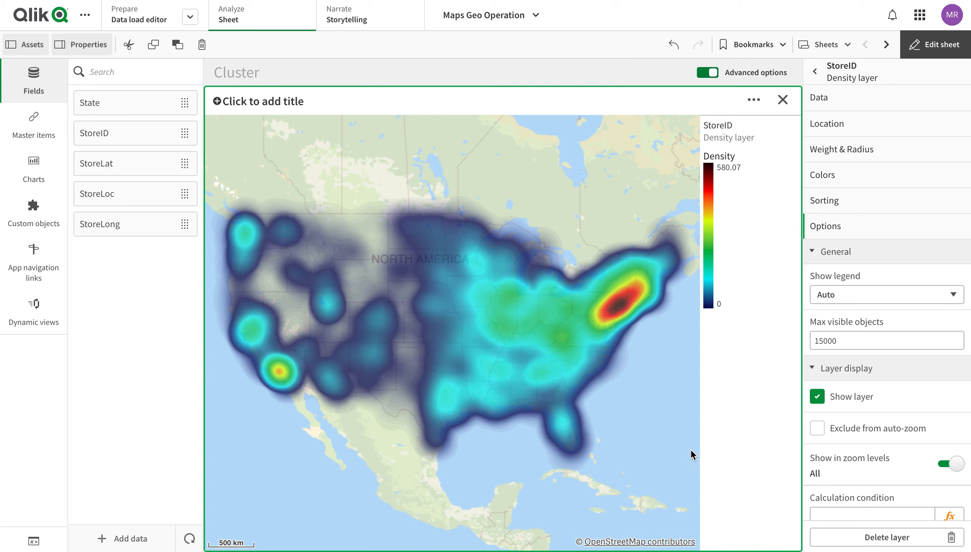
- Hide the StoreID density layer, leave edit mode, and open the map's exploration menu
scroll(888, 435, "down", 1)
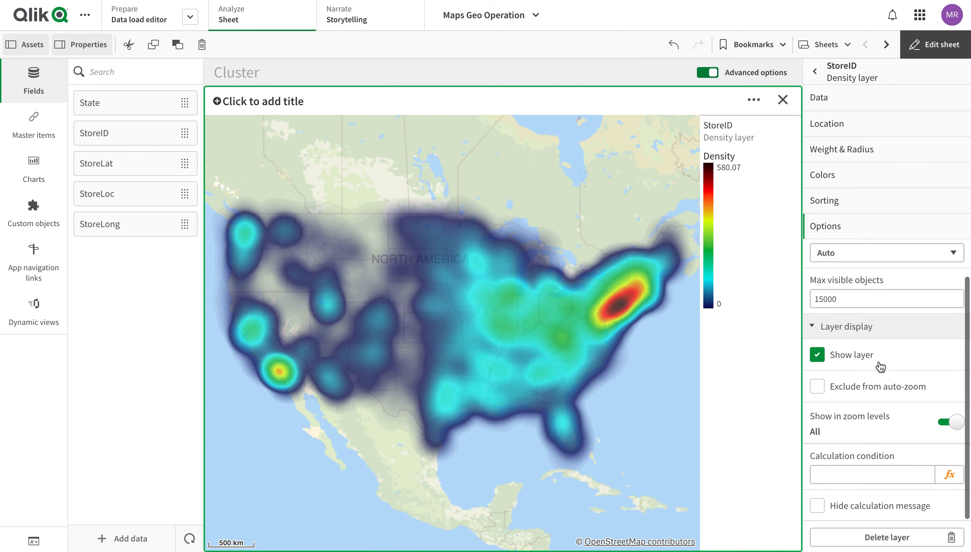
left_click(852, 361)
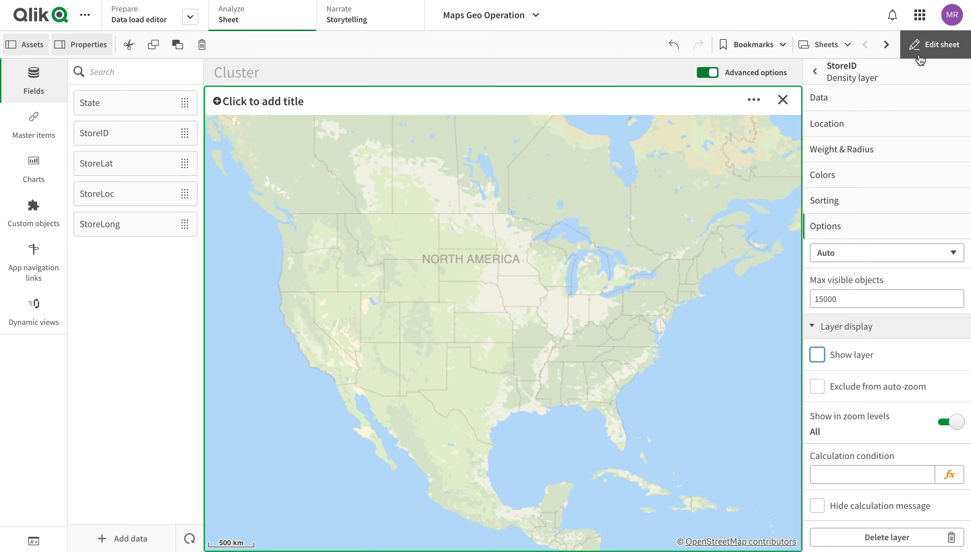
left_click(784, 101)
left_click(924, 97)
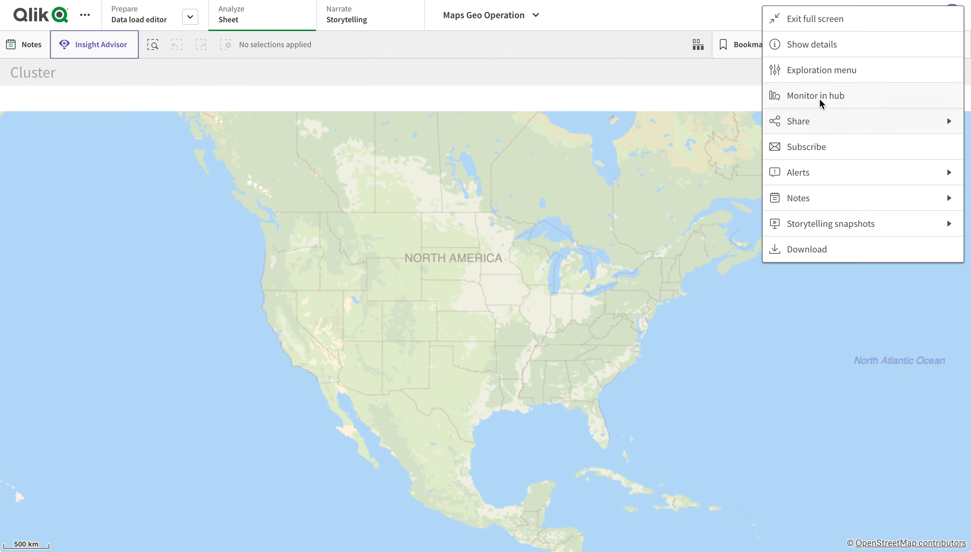
left_click(818, 78)
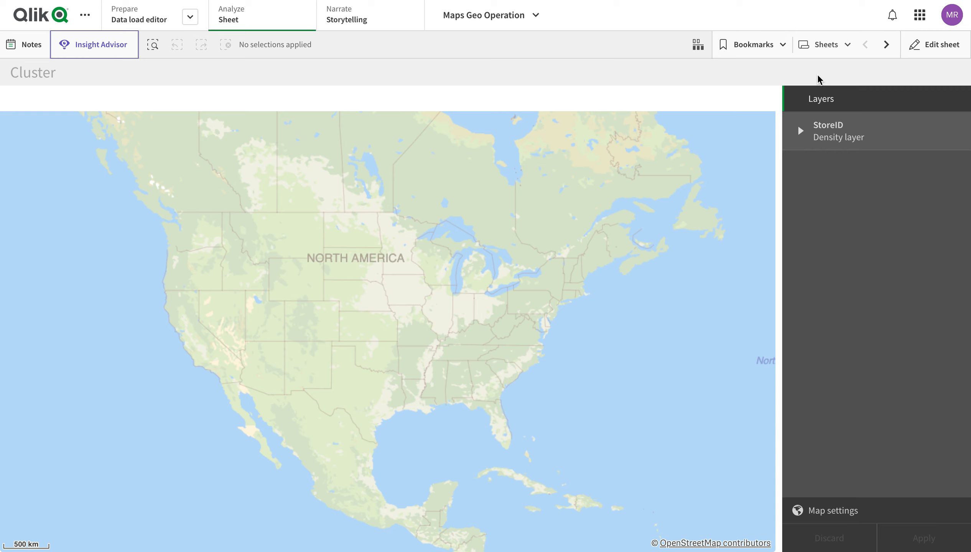
- Turn the StoreID layer's display back on for exploration and apply the change to the object's properties
left_click(827, 124)
left_click(820, 166)
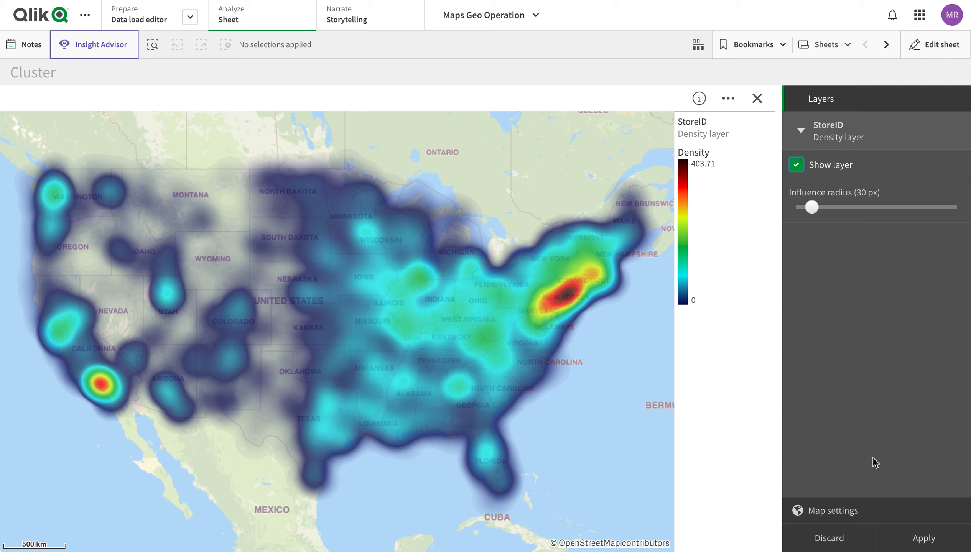
left_click(913, 539)
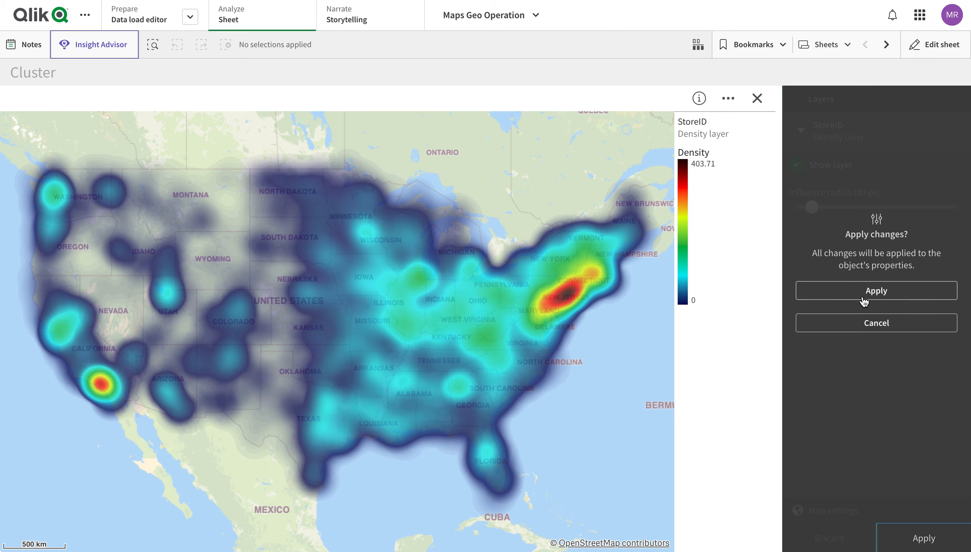
left_click(864, 302)
- Return the sheet to editing and restrict the StoreID density layer to custom zoom levels from 4x zoom to max zoom
left_click(933, 44)
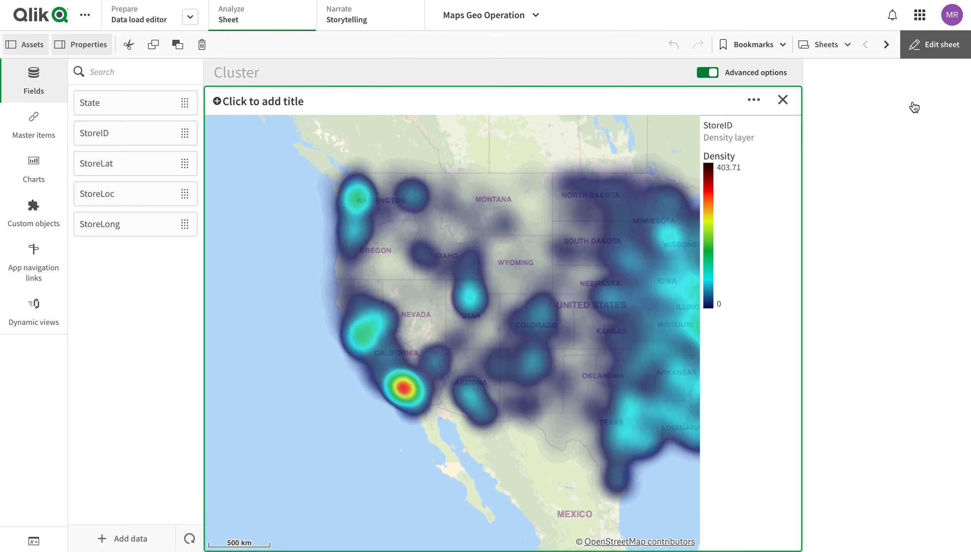
scroll(859, 368, "down", 1)
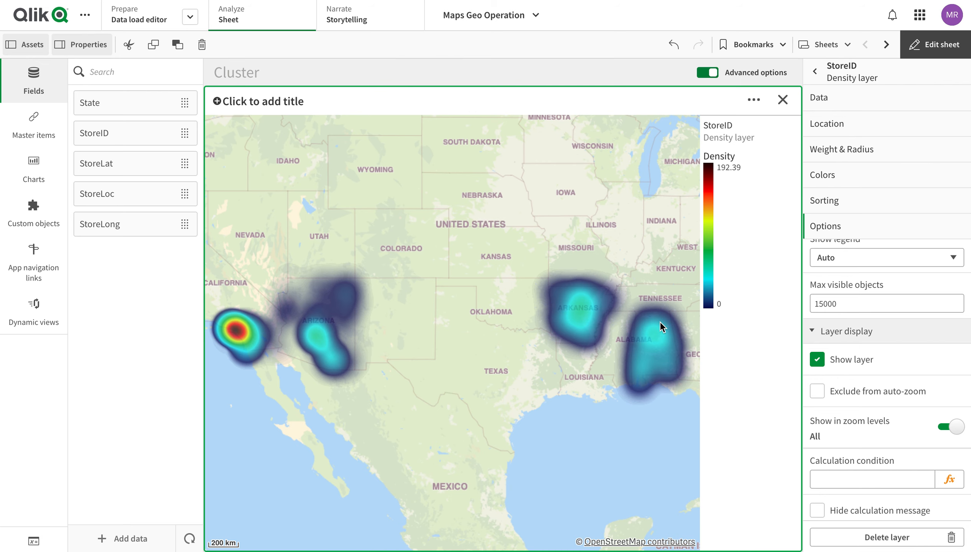
left_click(949, 428)
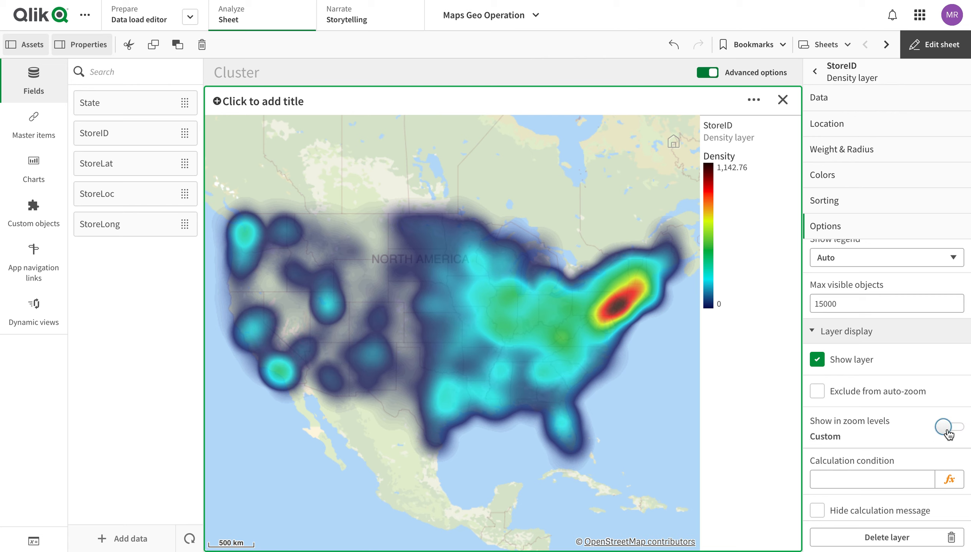
scroll(856, 409, "down", 1)
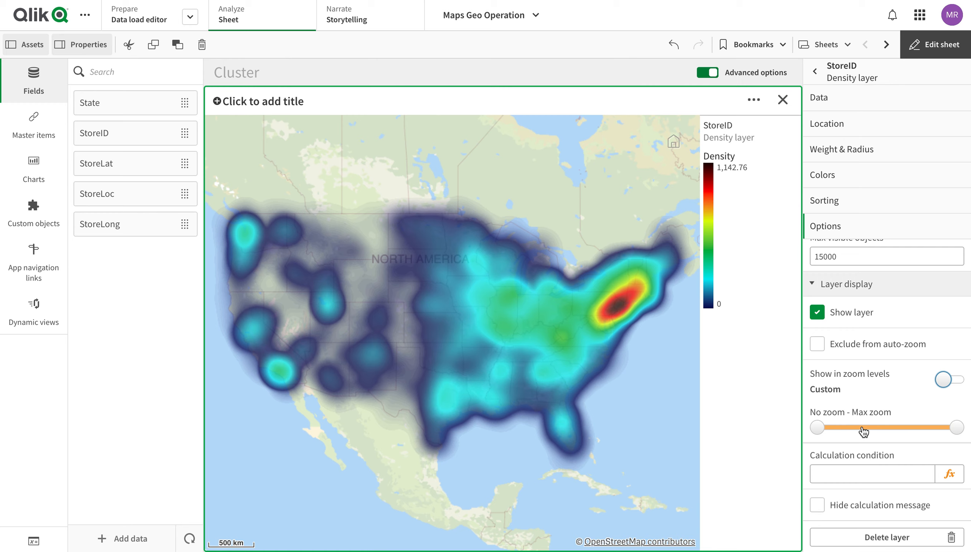
left_click(838, 478)
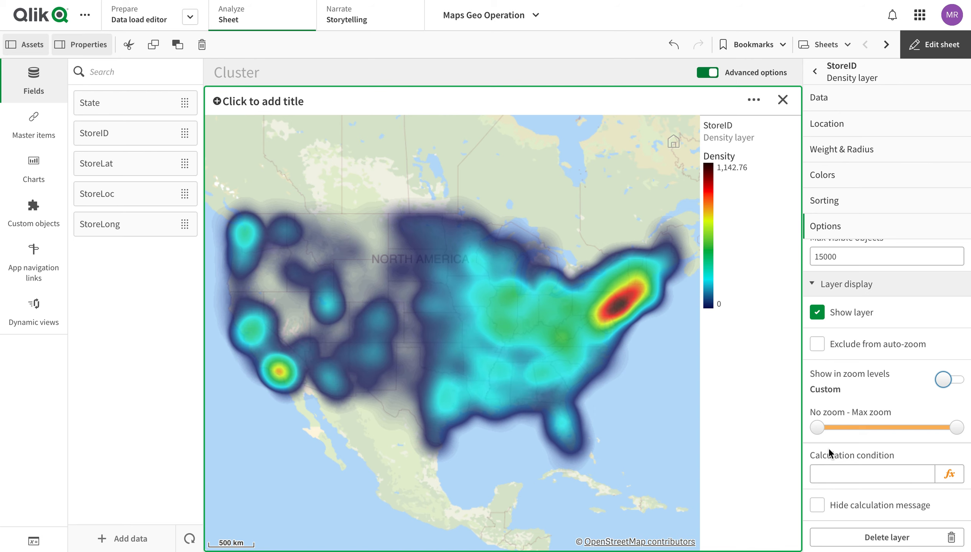
left_click(837, 475)
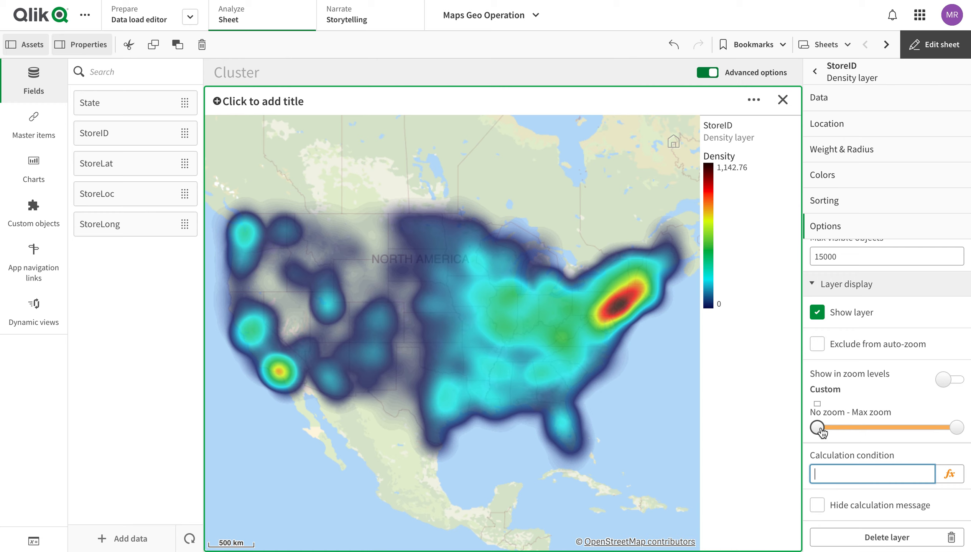
left_click_drag(819, 428, 847, 433)
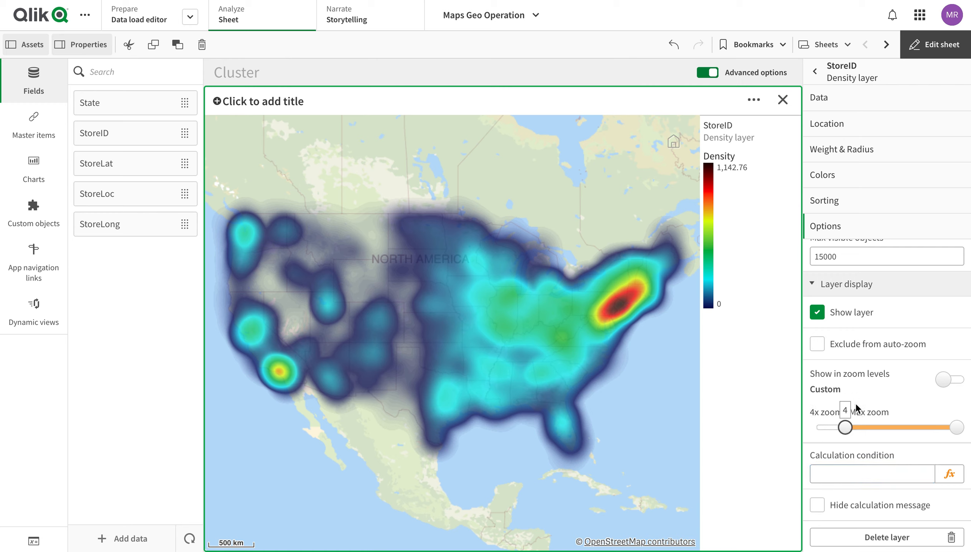
- Leave edit mode and check the density layer's visibility while zooming the map out beyond North America and back in
left_click(940, 56)
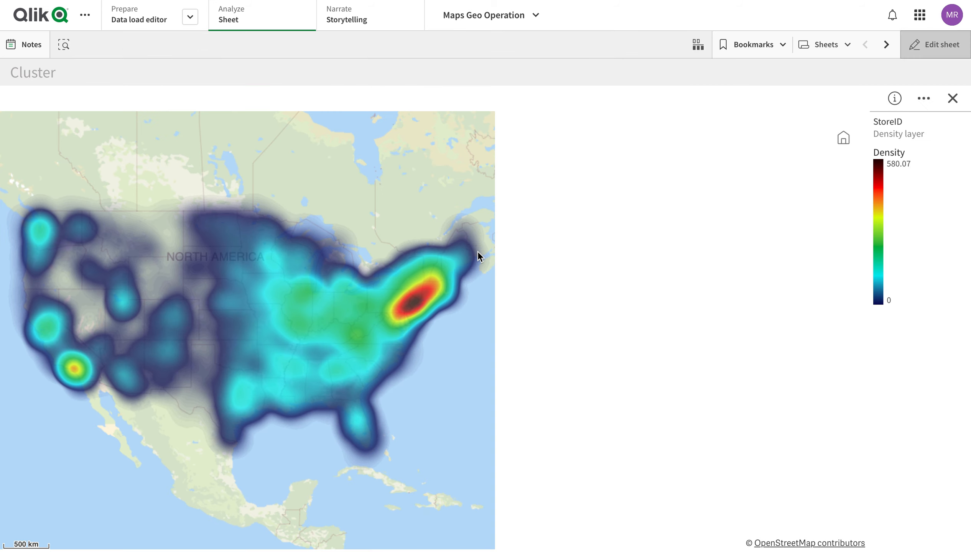
scroll(517, 150, "down", 5)
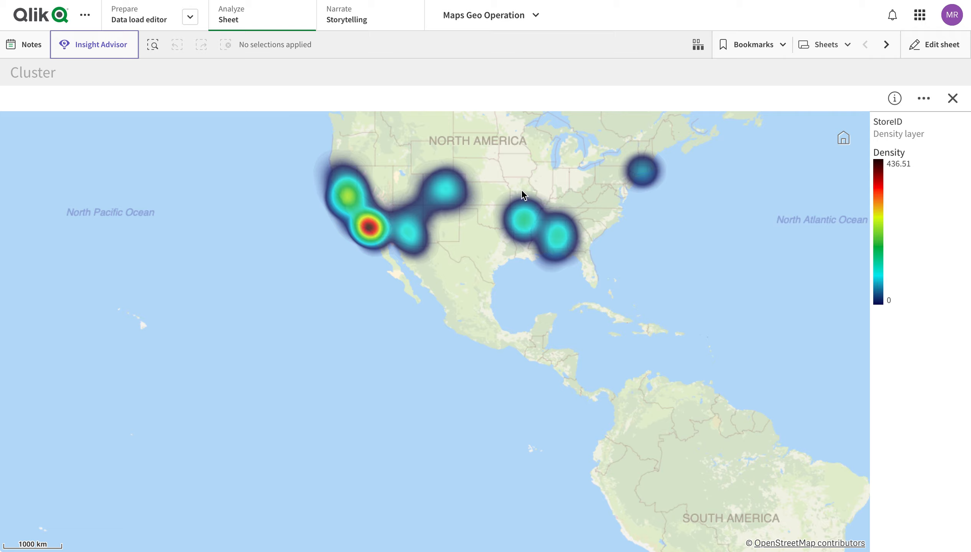
scroll(521, 194, "down", 2)
scroll(520, 195, "up", 4)
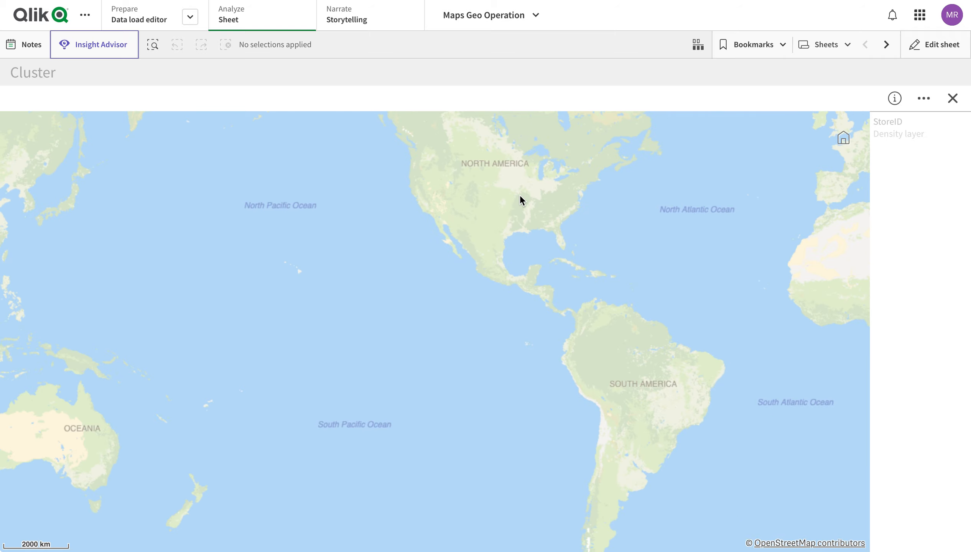
scroll(520, 197, "up", 3)
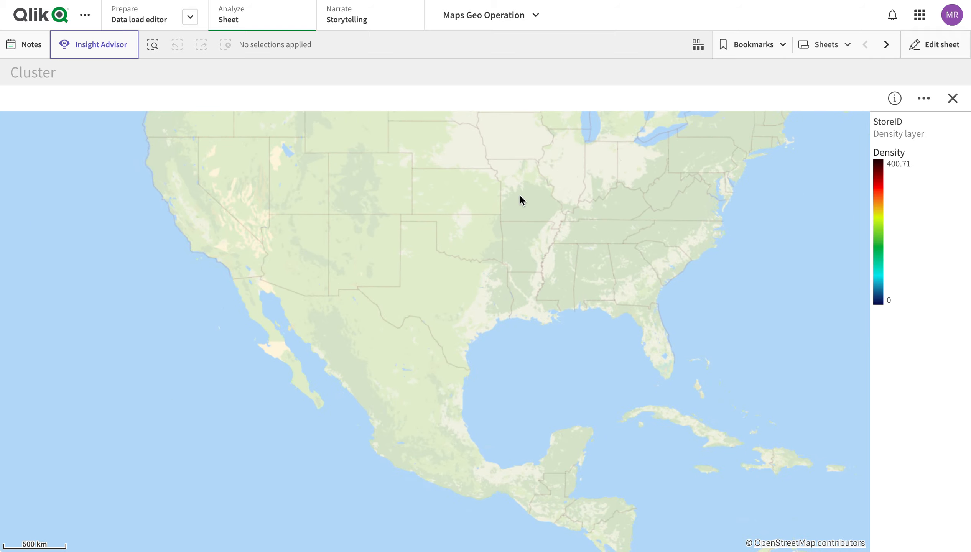
scroll(520, 195, "down", 3)
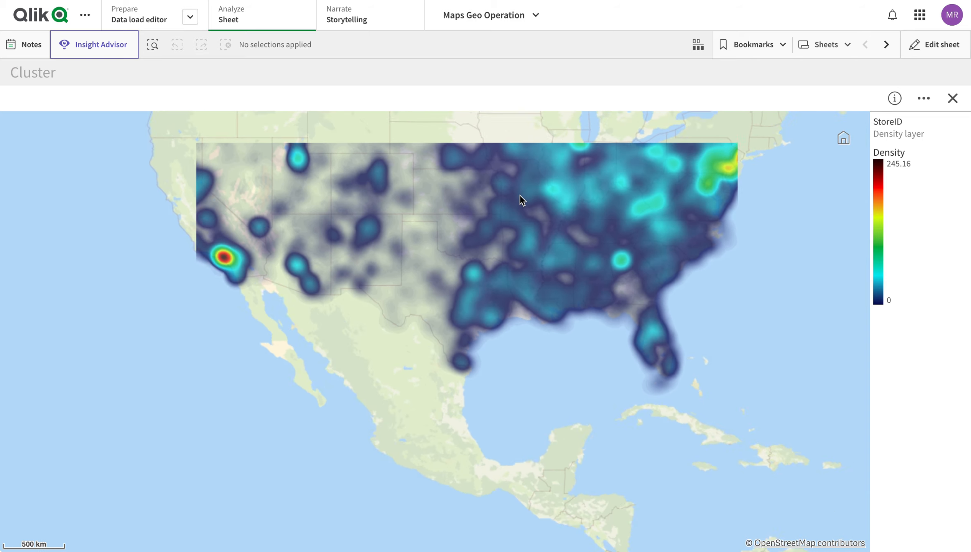
- Examine the store density along the northeastern coast around New York outside edit mode
left_click(913, 56)
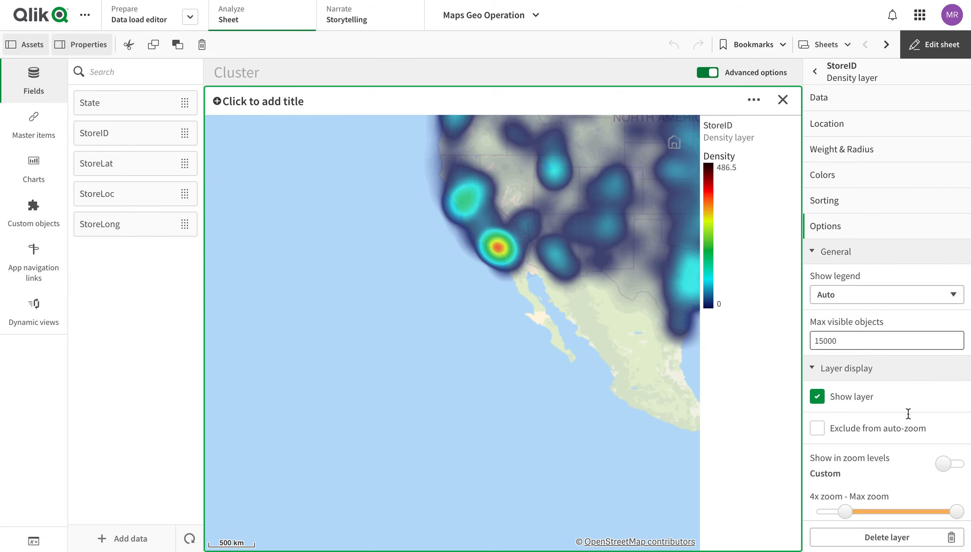
left_click(920, 46)
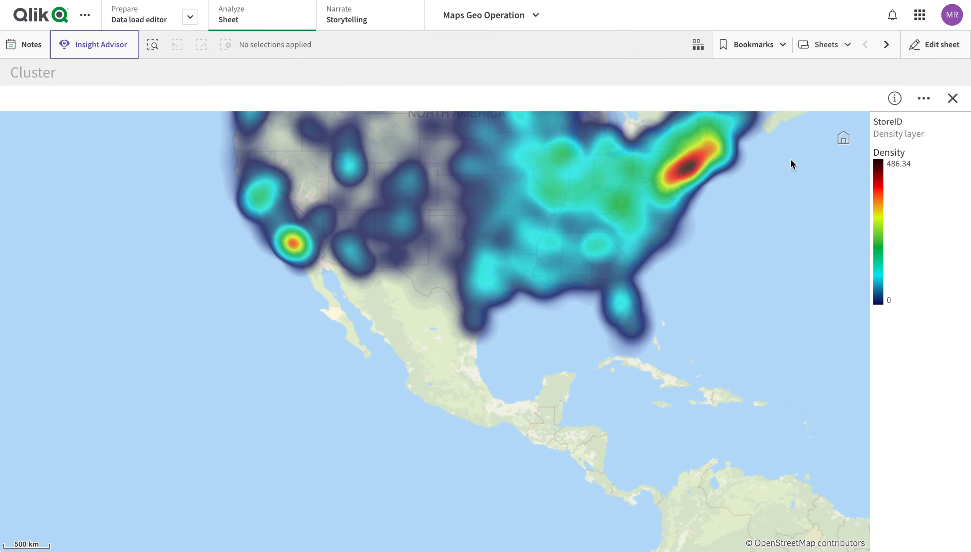
left_click_drag(715, 200, 677, 299)
scroll(660, 268, "up", 3)
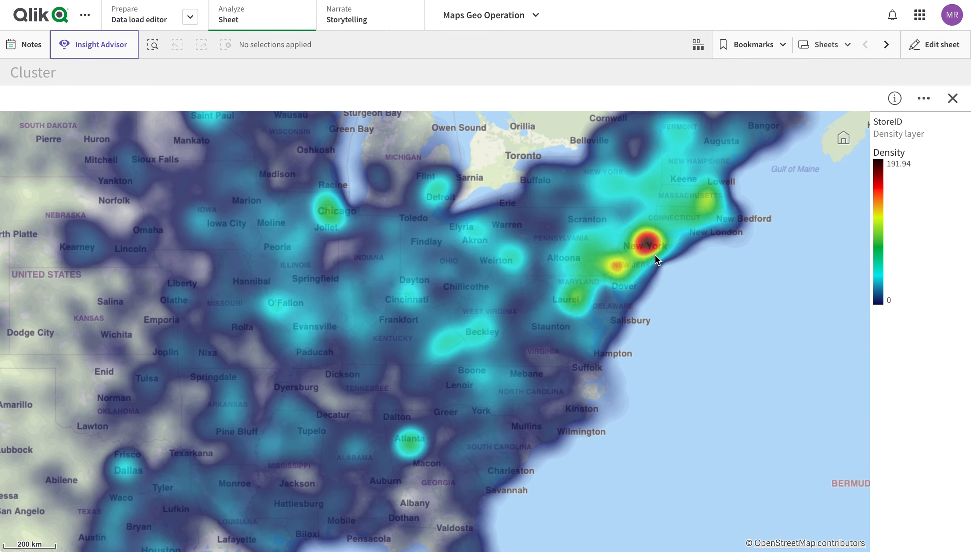
scroll(648, 247, "up", 2)
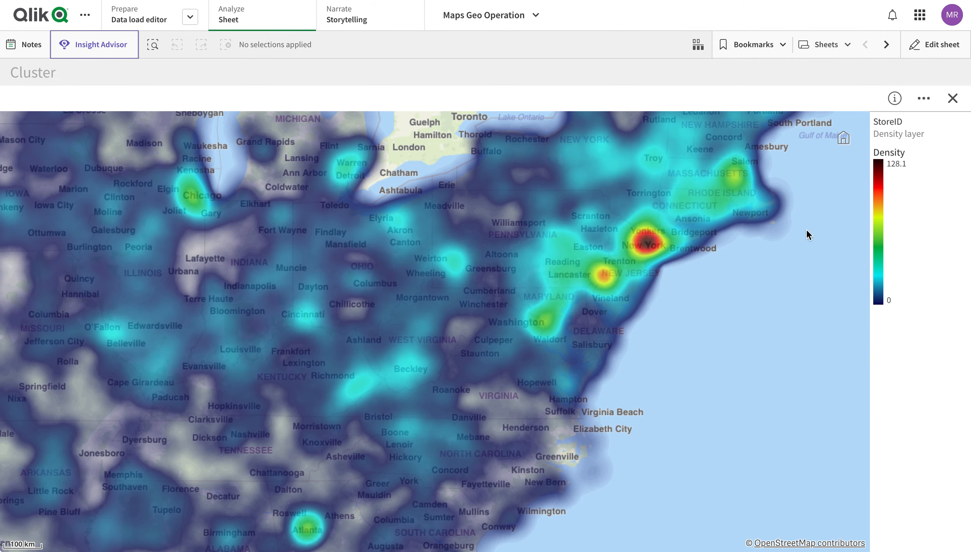
- Return the sheet to editing and review the base map types available in the map settings
left_click(944, 53)
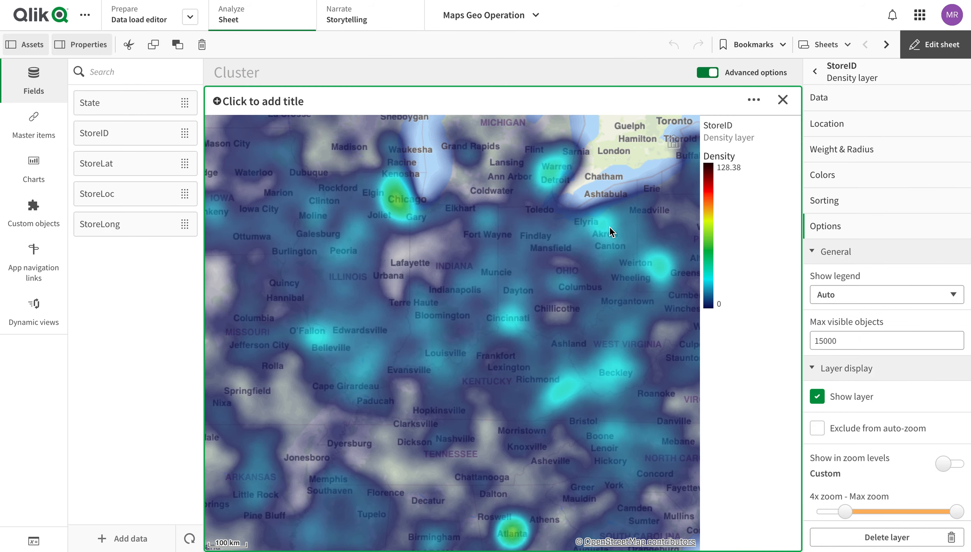
scroll(883, 439, "down", 2)
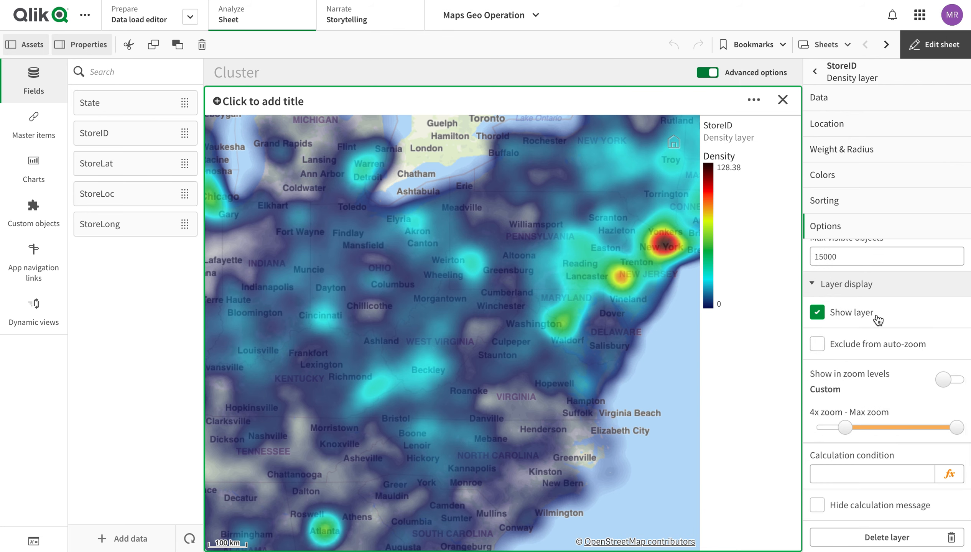
left_click(831, 75)
left_click(878, 514)
left_click(880, 198)
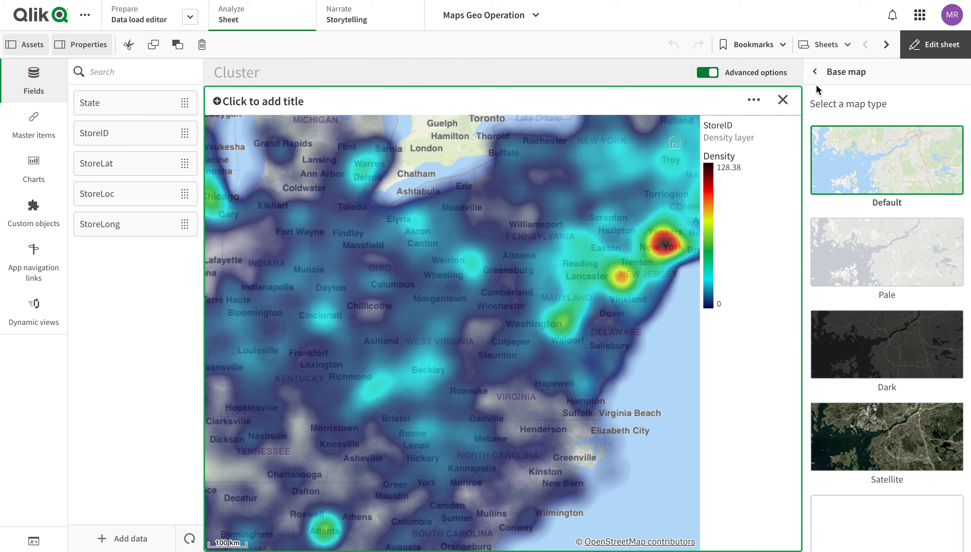
left_click(815, 72)
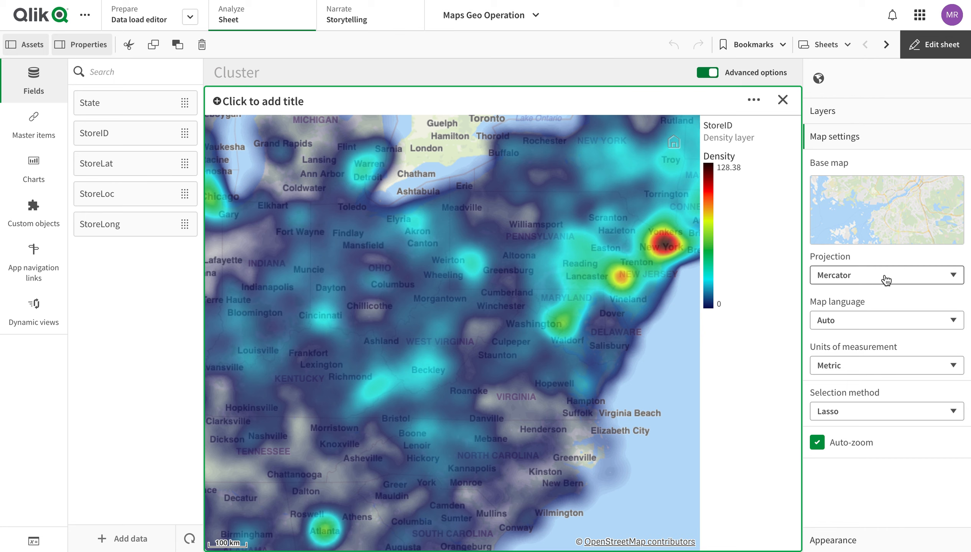
- Review the map's projection, language, units of measurement and selection method options without changing them
left_click(885, 279)
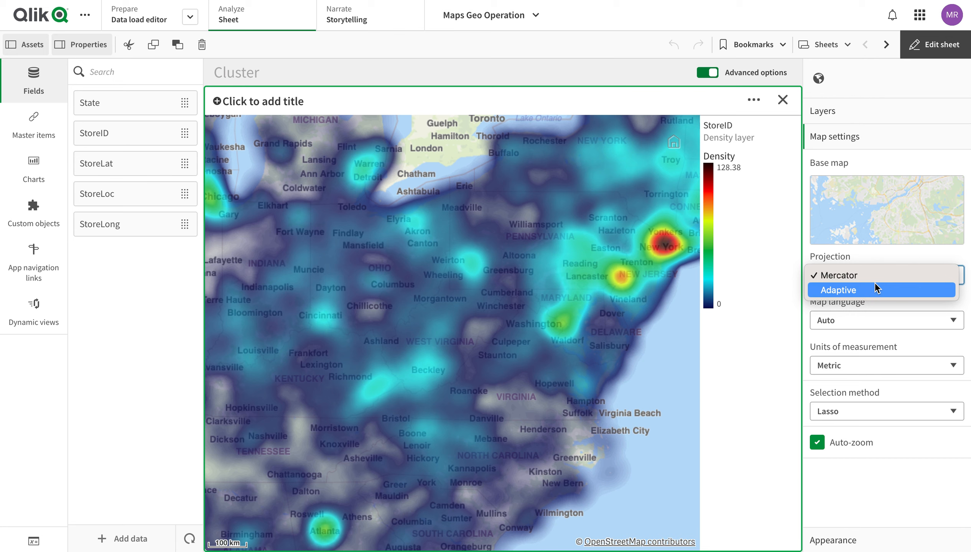
left_click(850, 311)
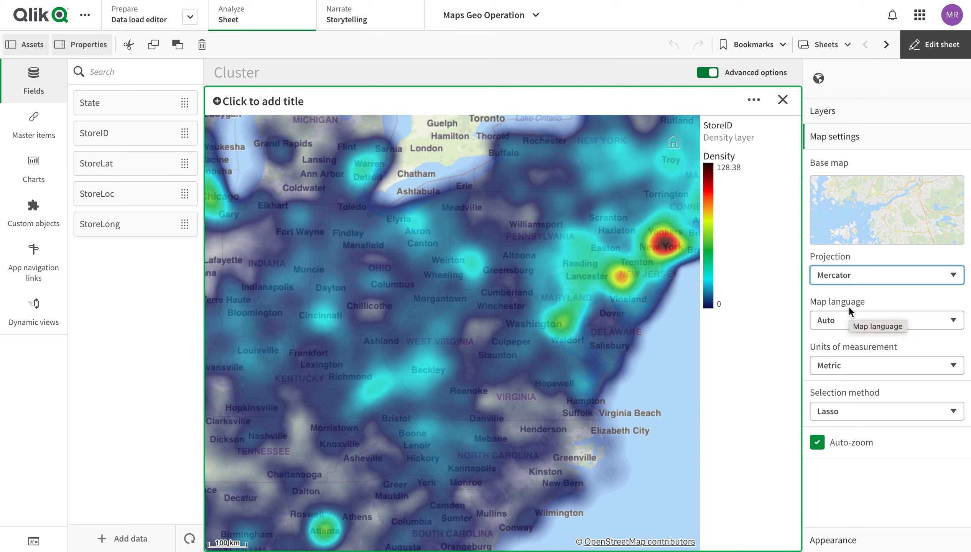
left_click(845, 322)
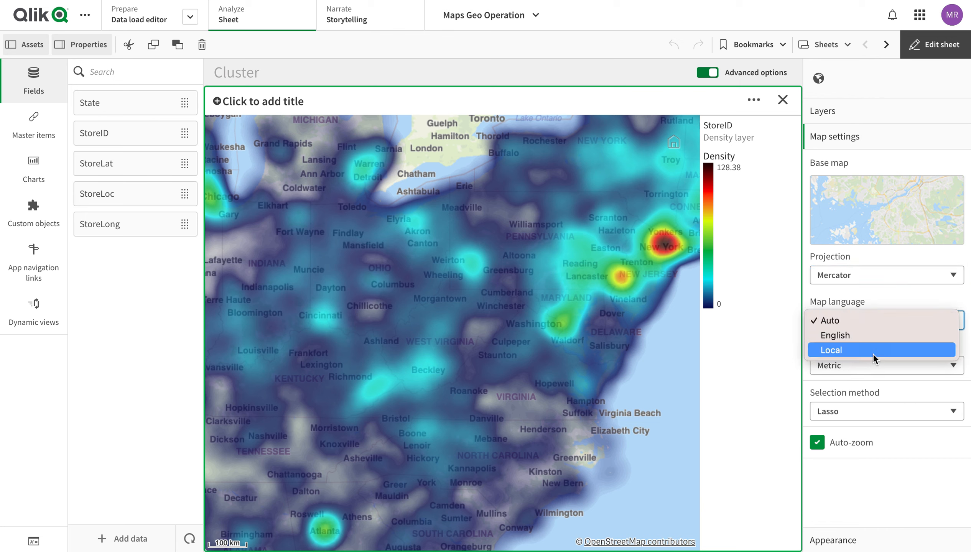
left_click(874, 319)
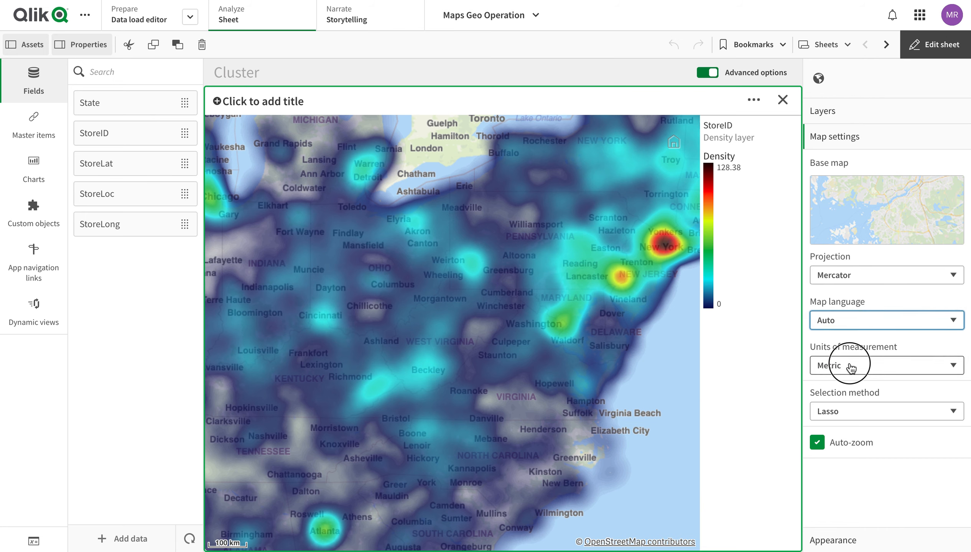
left_click(850, 369)
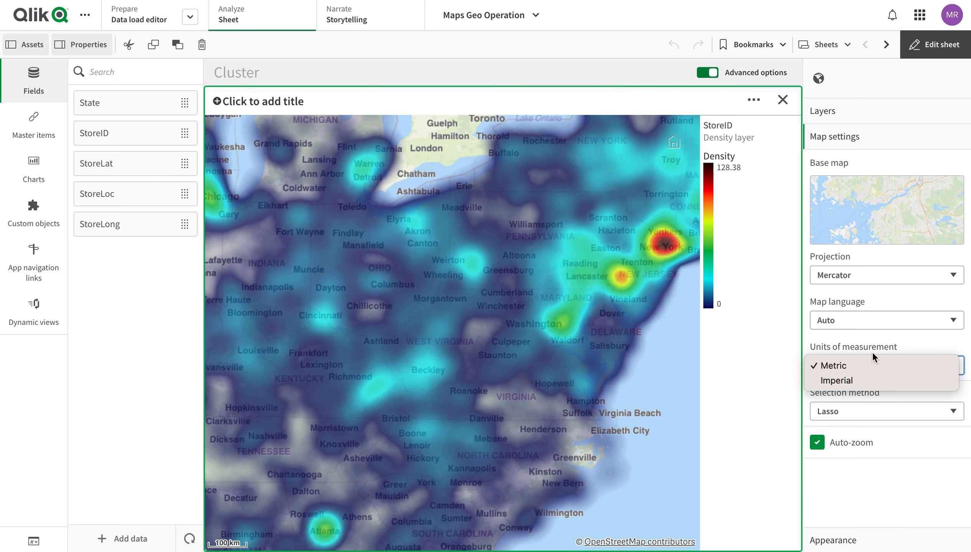
left_click(873, 352)
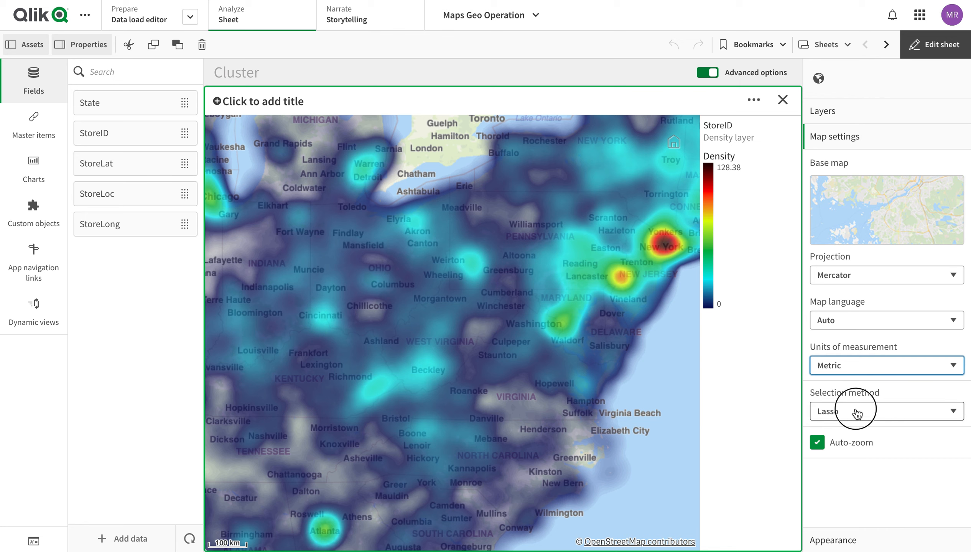
left_click(858, 414)
left_click(870, 391)
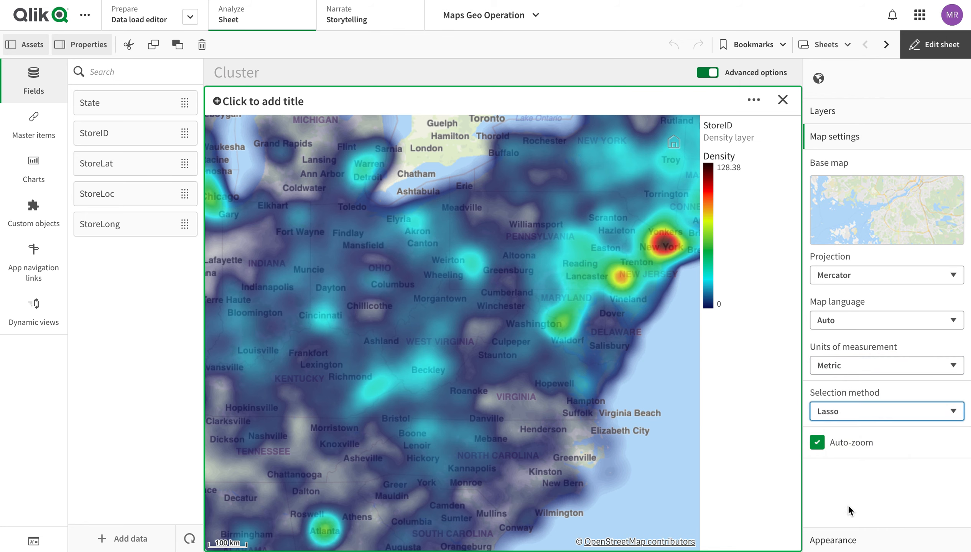
- Open the map's appearance settings and look over the title, subtitle and footnote fields
left_click(845, 540)
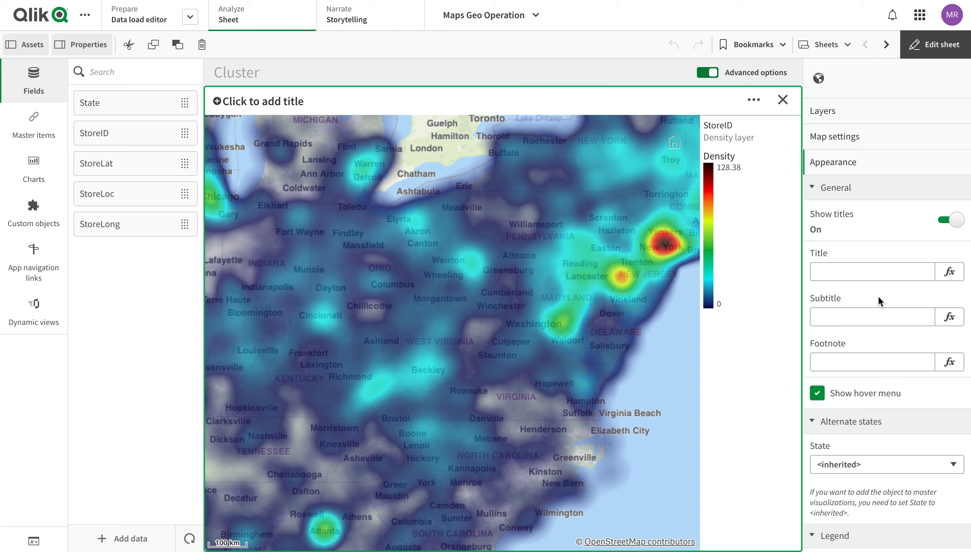
left_click(852, 271)
left_click(850, 313)
left_click(848, 358)
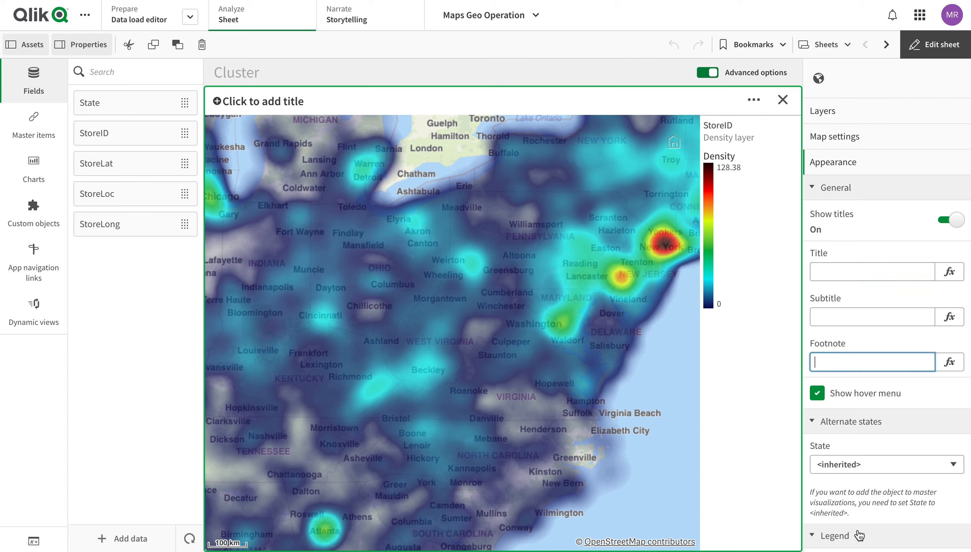
- Examine the map's alternate state, legend and presentation settings, including the styling options for title, subtitle and footnote
scroll(858, 532, "down", 5)
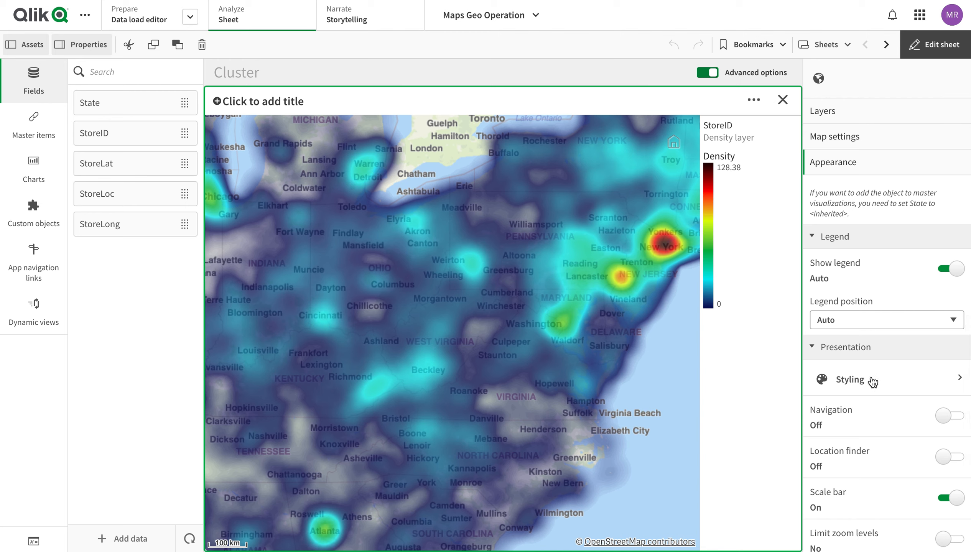
left_click(868, 379)
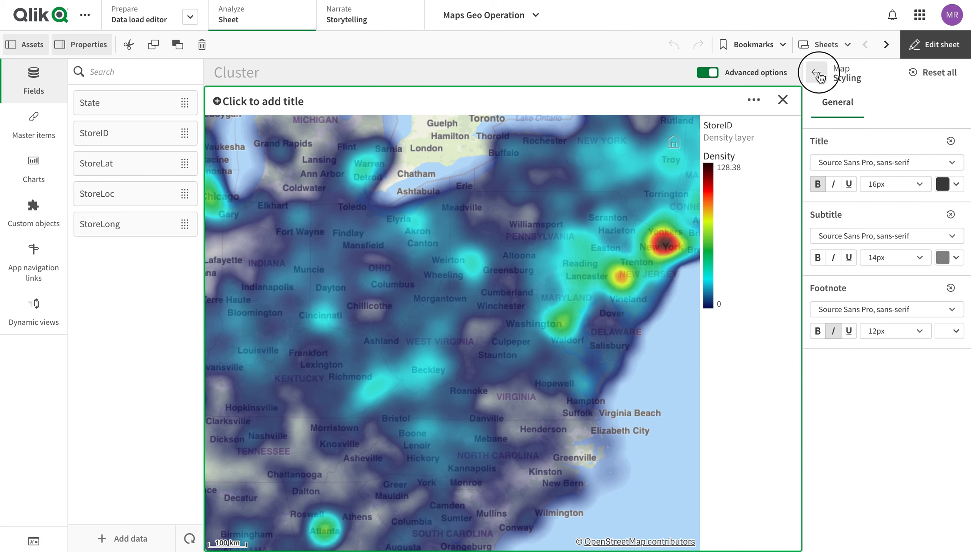
left_click(816, 72)
scroll(917, 329, "up", 6)
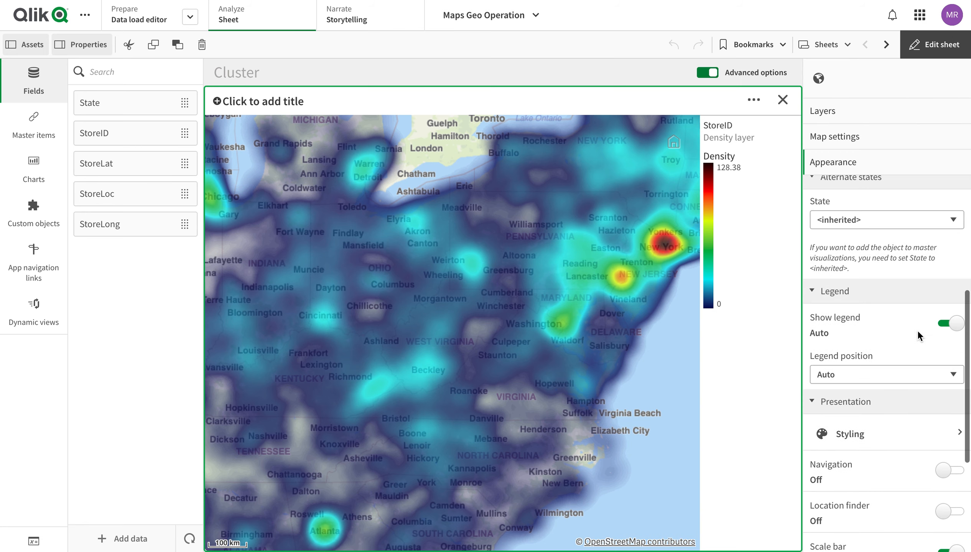
scroll(917, 329, "down", 3)
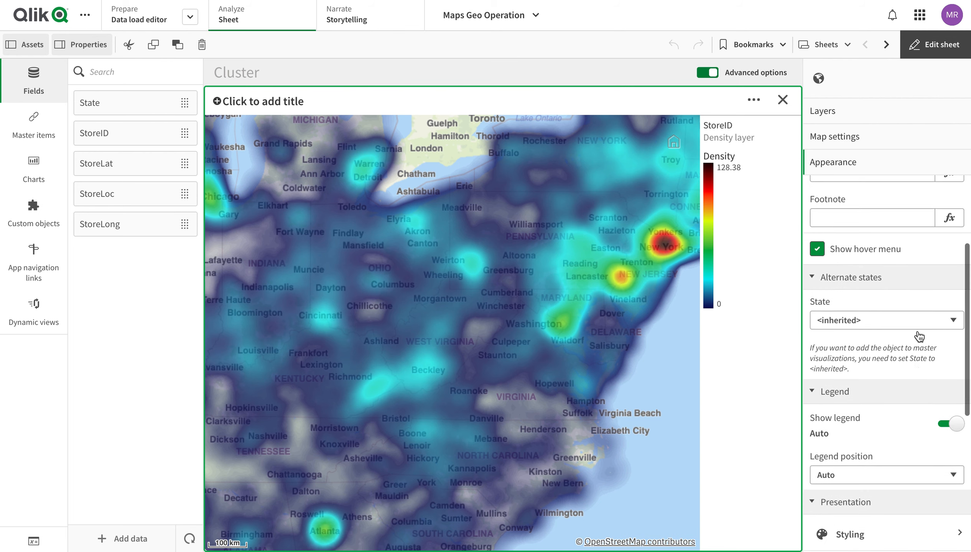
scroll(843, 288, "down", 3)
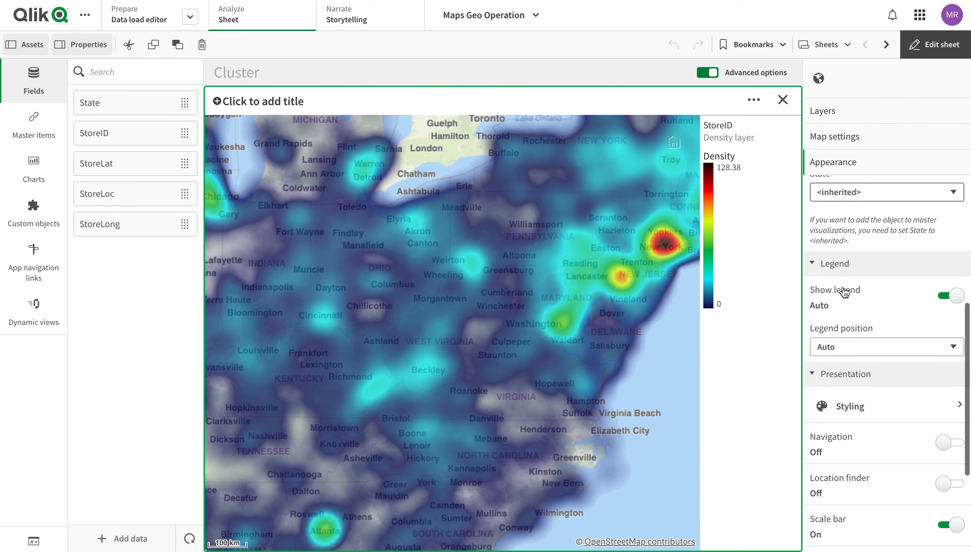
scroll(841, 290, "up", 2)
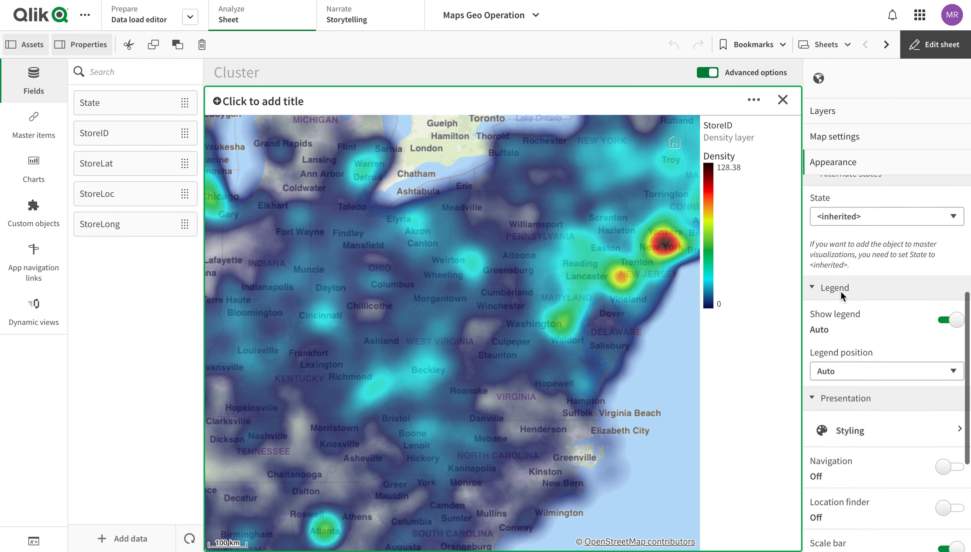
- Switch the map legend off and back on, and set the legend position to Top
scroll(840, 291, "down", 3)
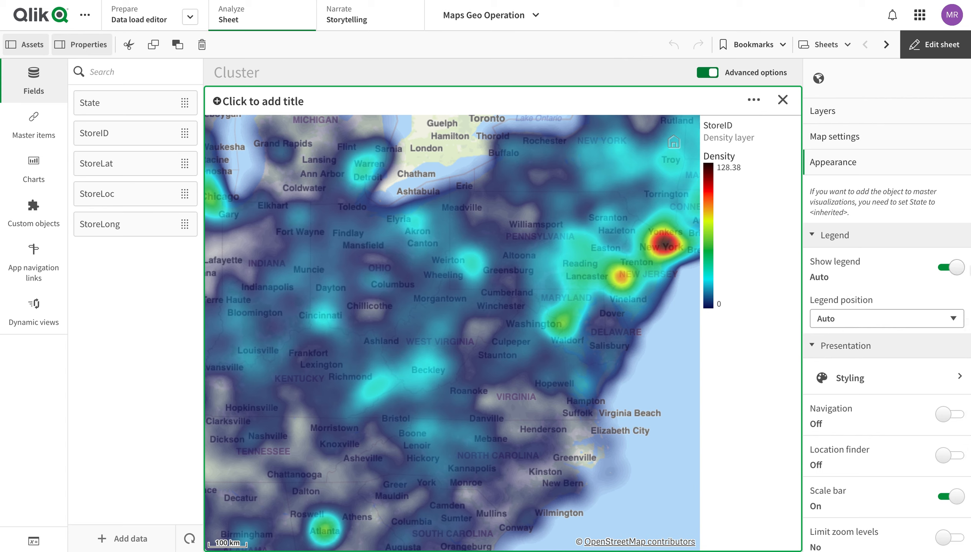
left_click(952, 268)
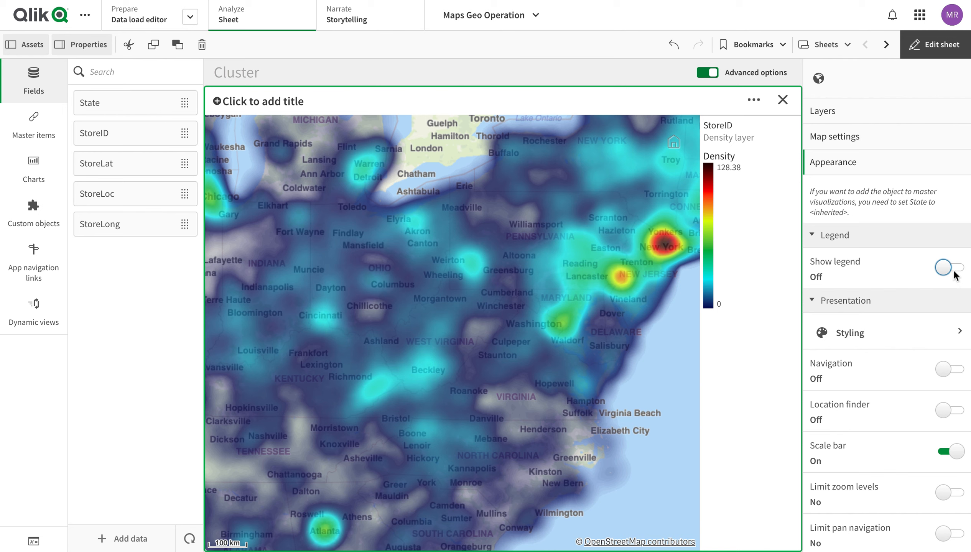
left_click(949, 269)
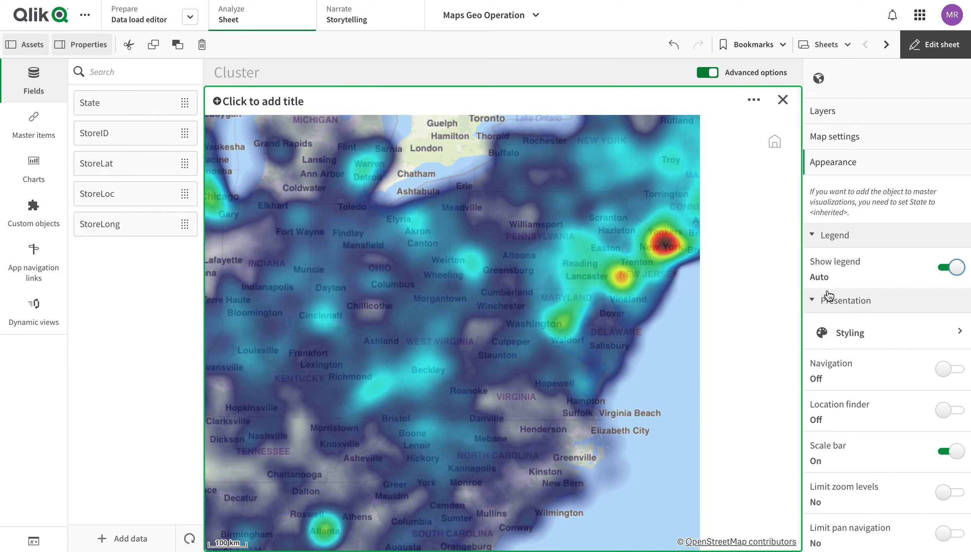
left_click(873, 320)
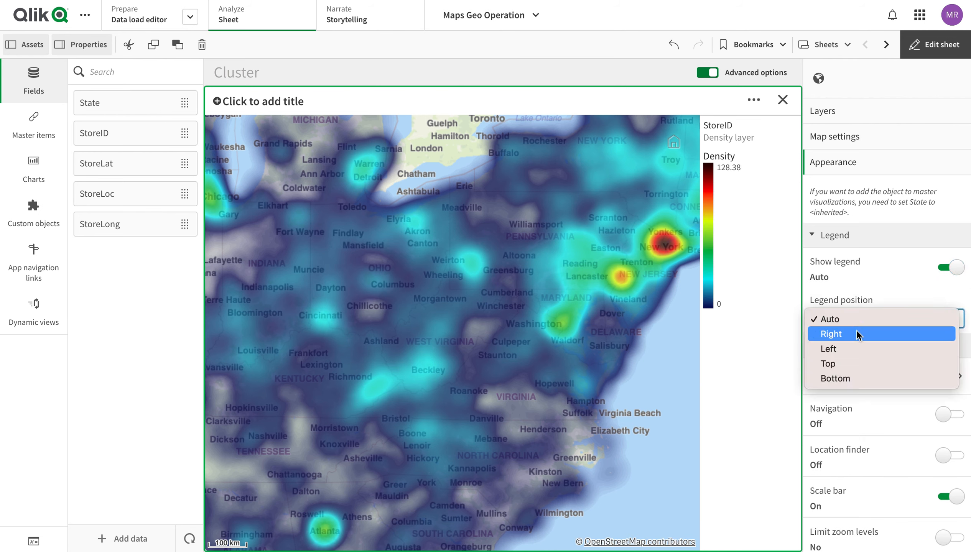
left_click(851, 363)
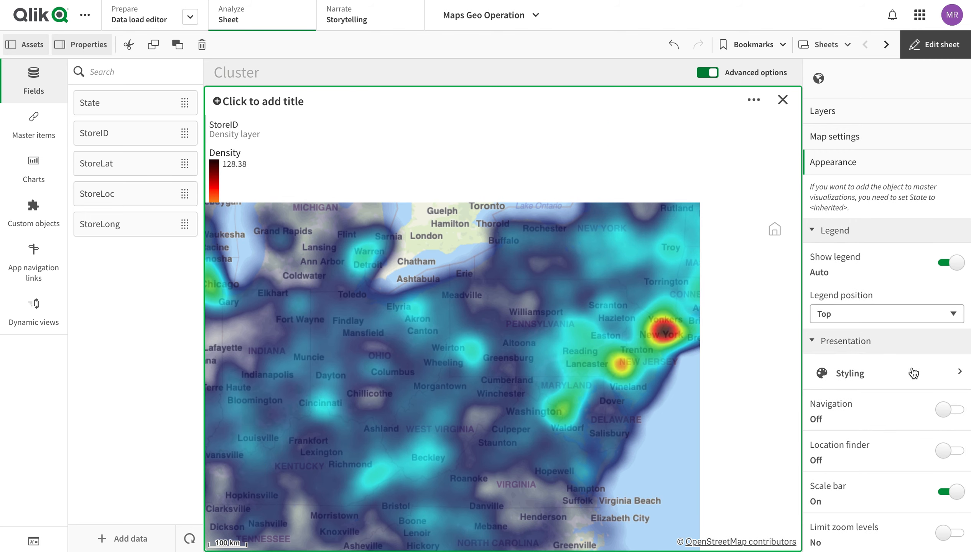
scroll(524, 228, "down", 5)
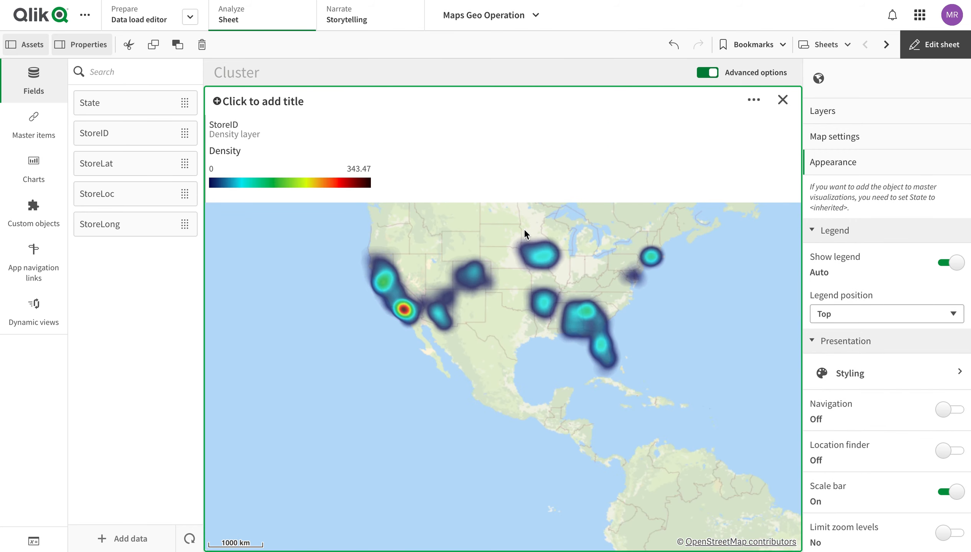
left_click_drag(524, 228, 514, 260)
scroll(493, 249, "up", 8)
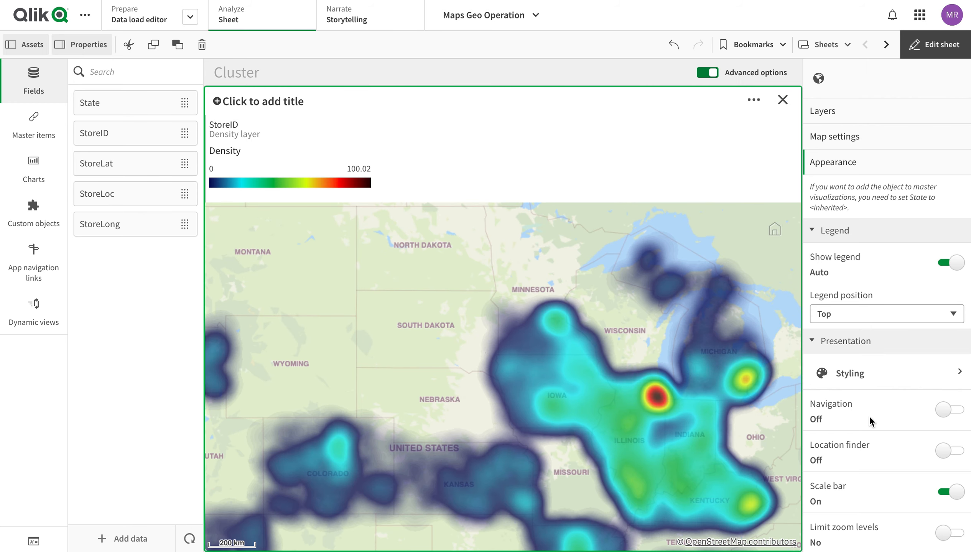
- Turn on the map's navigation controls and reset the map to its home view
scroll(869, 416, "down", 3)
left_click(949, 315)
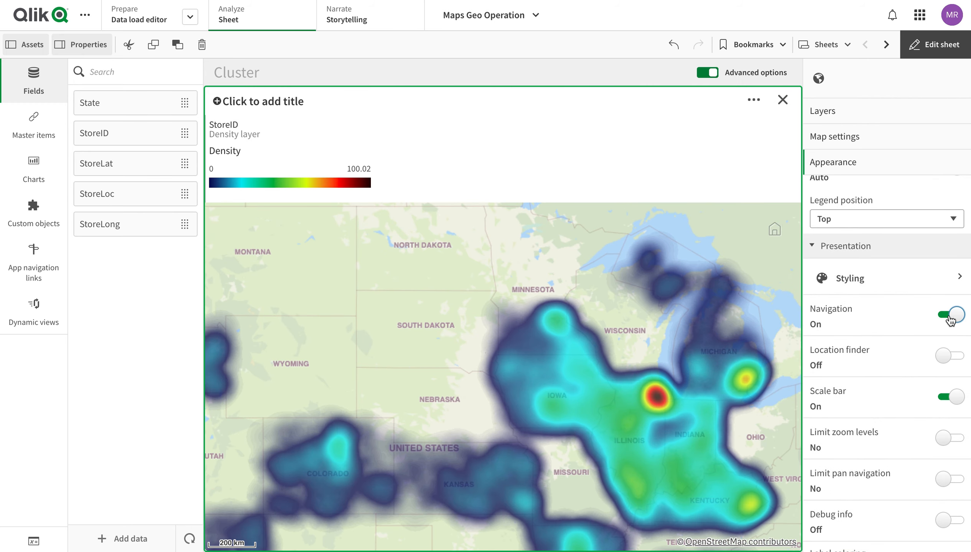
left_click(778, 232)
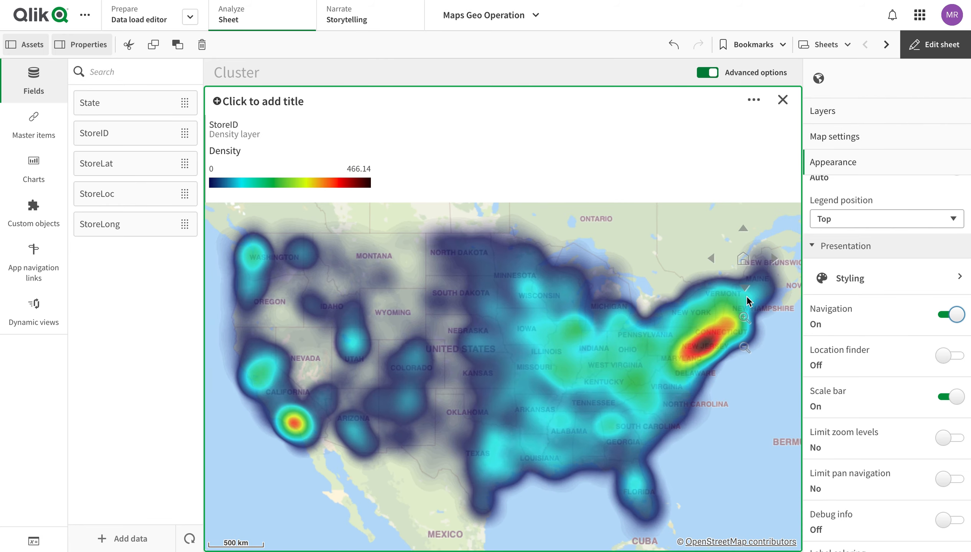
- Test zooming in and out with the map's navigation controls outside edit mode, and return the sheet to editing
left_click(936, 43)
left_click(914, 315)
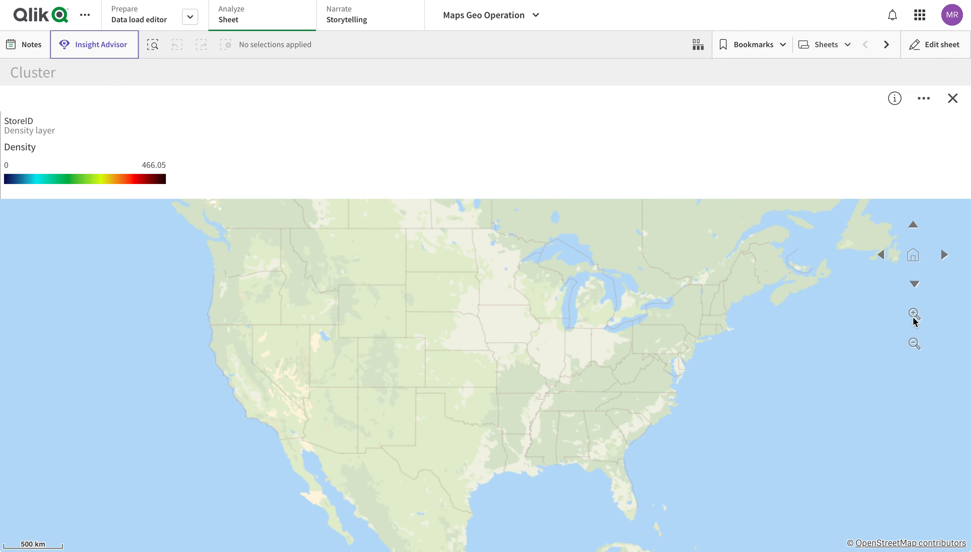
left_click(914, 315)
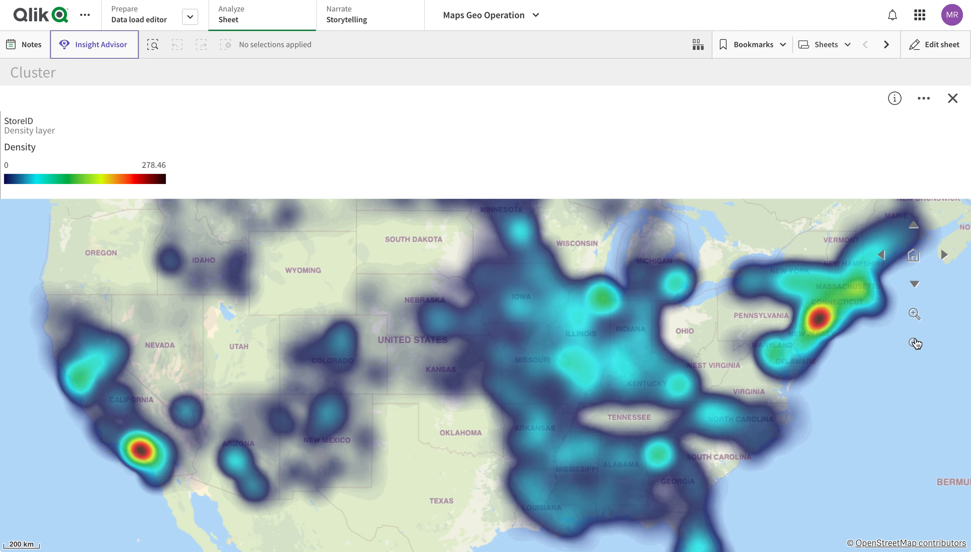
left_click(915, 342)
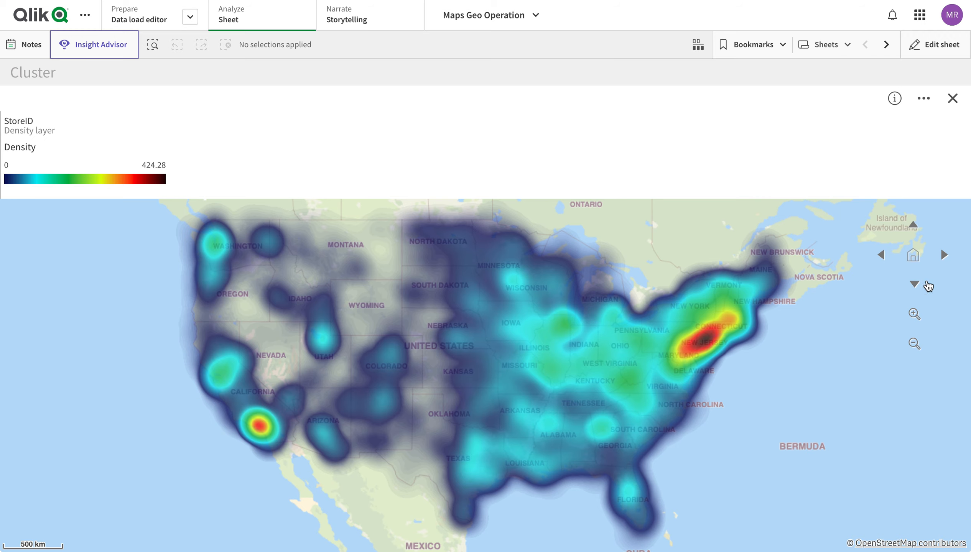
left_click(949, 43)
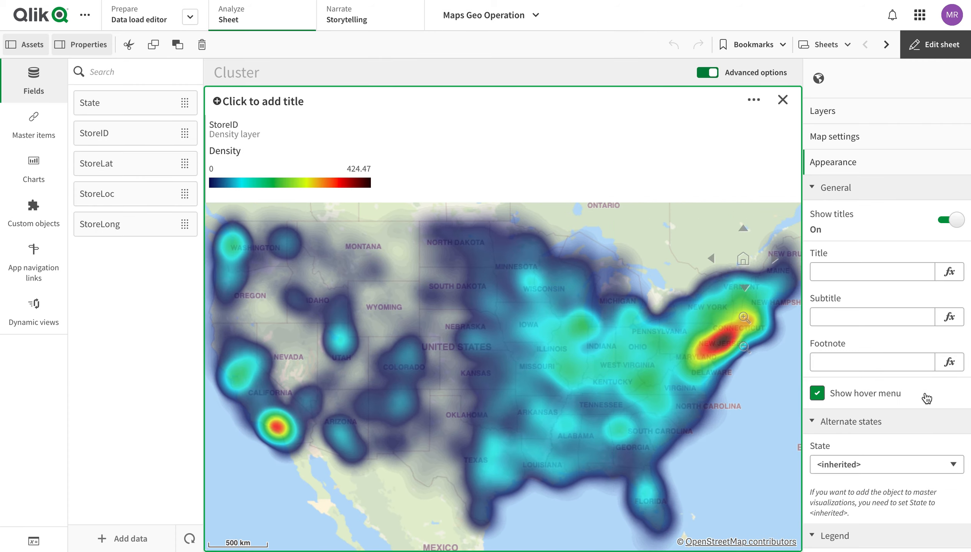
- Limit the map's zoom levels to a custom range of 6x to 12x zoom
scroll(927, 399, "down", 5)
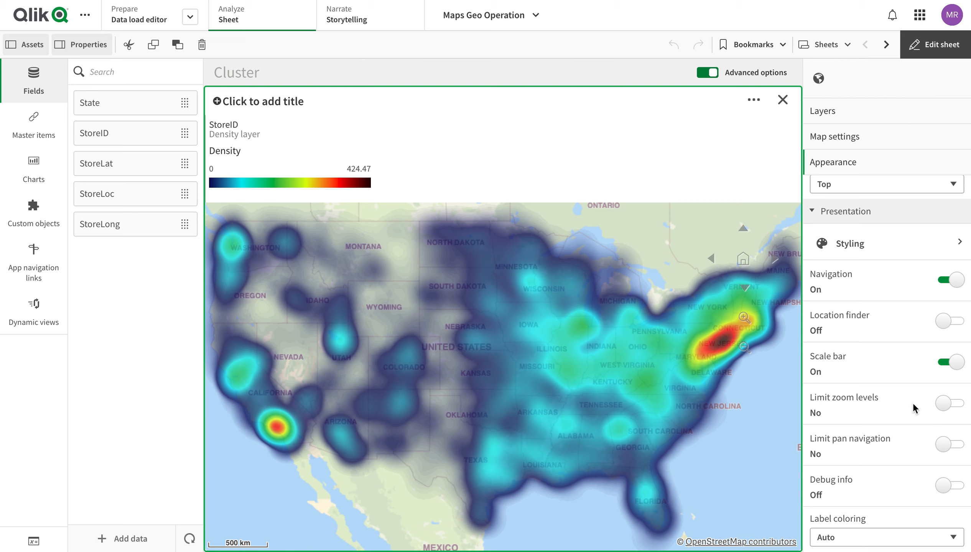
left_click(945, 404)
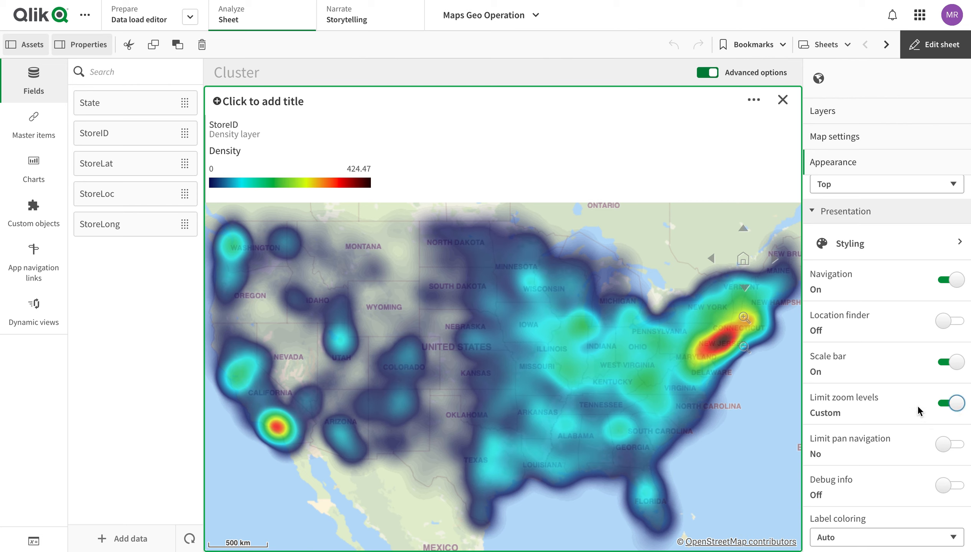
left_click(946, 453)
left_click_drag(945, 452, 901, 452)
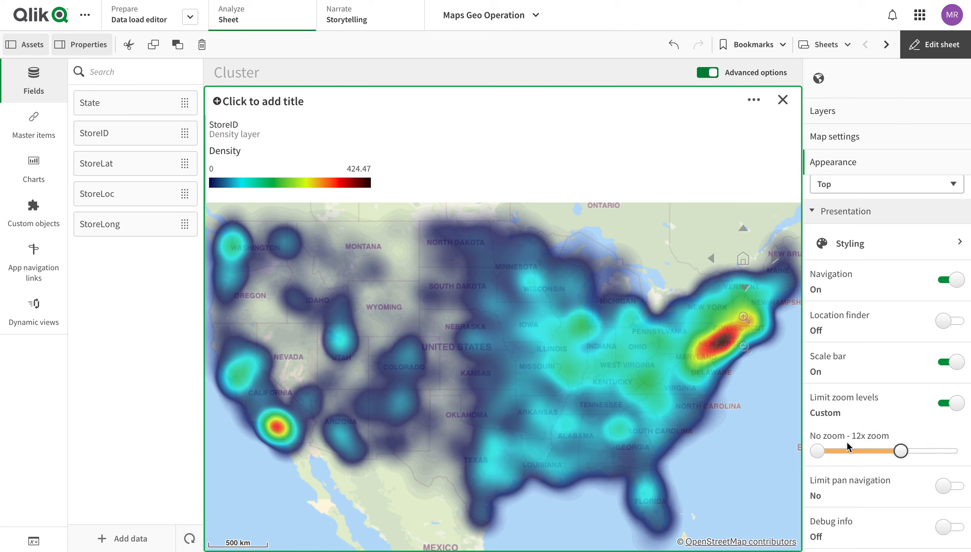
left_click_drag(822, 456, 864, 451)
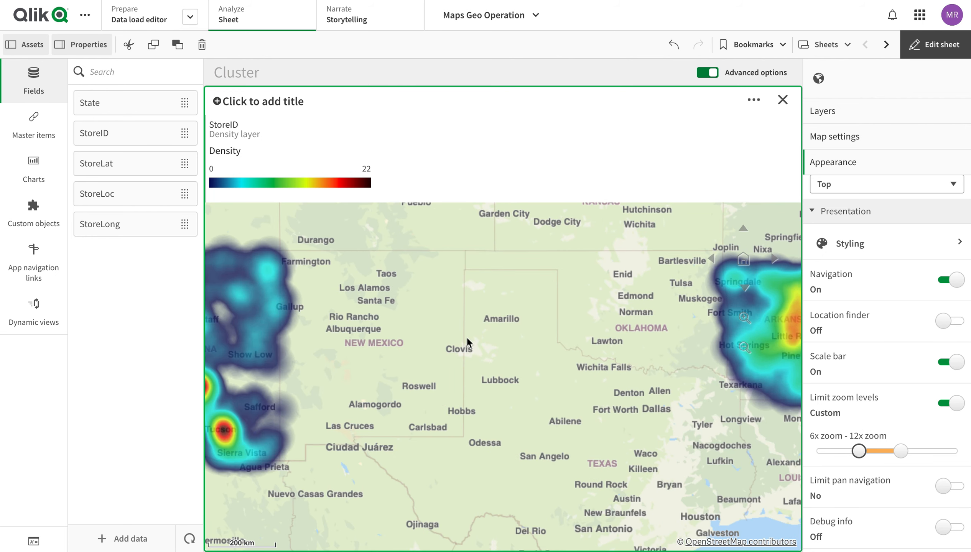
- Try a lower minimum zoom limit of 4x on the map, and turn the zoom level limit off
left_click_drag(860, 452, 844, 457)
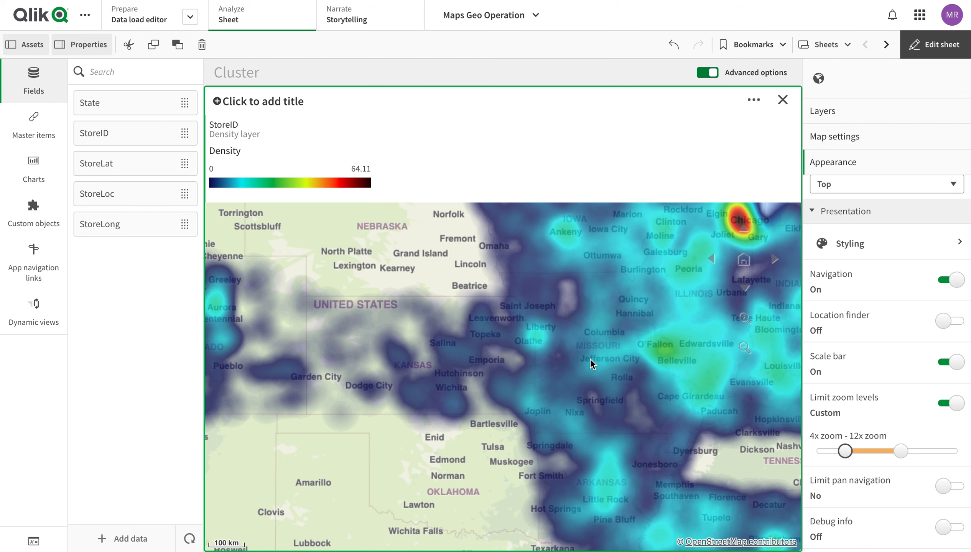
scroll(542, 340, "down", 3)
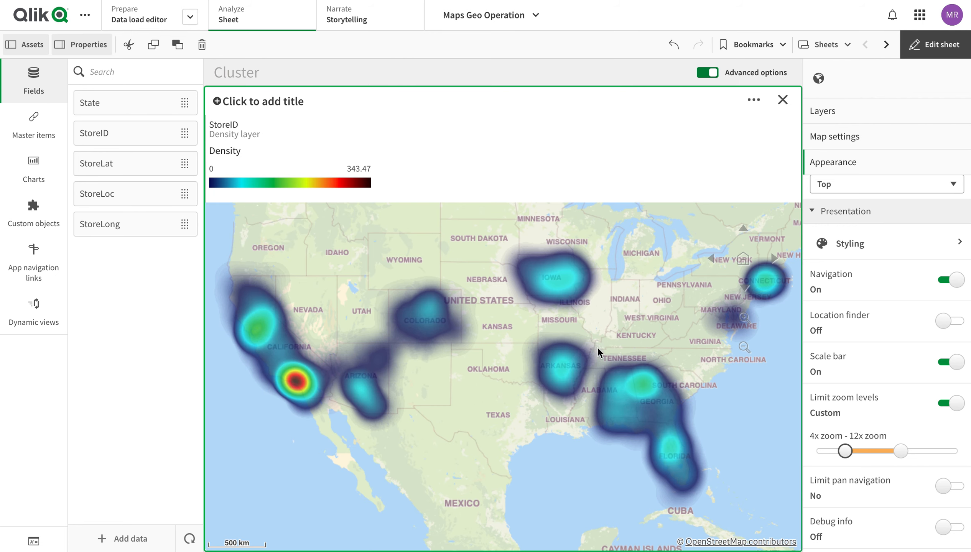
left_click_drag(846, 451, 832, 454)
left_click(951, 403)
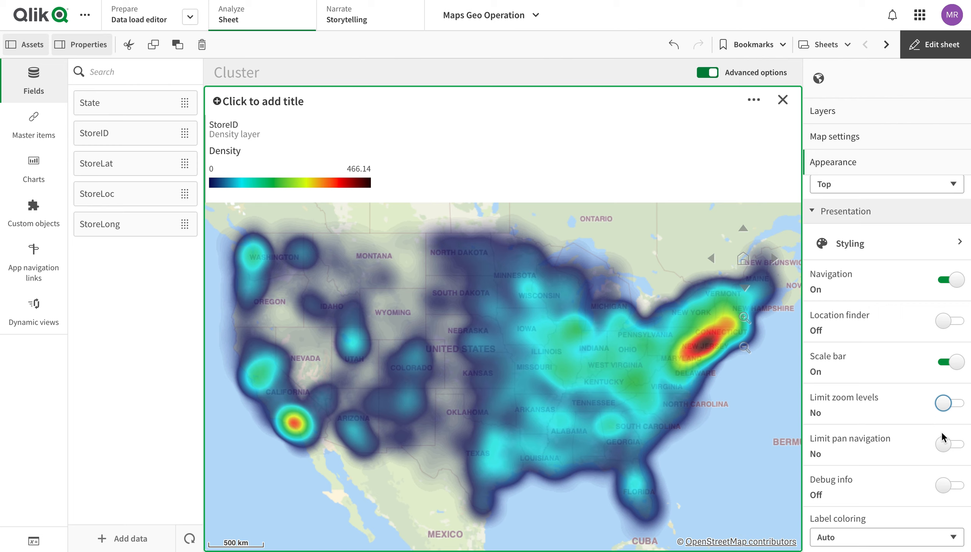
- Show and hide the map's debug info, and set the label coloring to Light after trying Dark
left_click(949, 490)
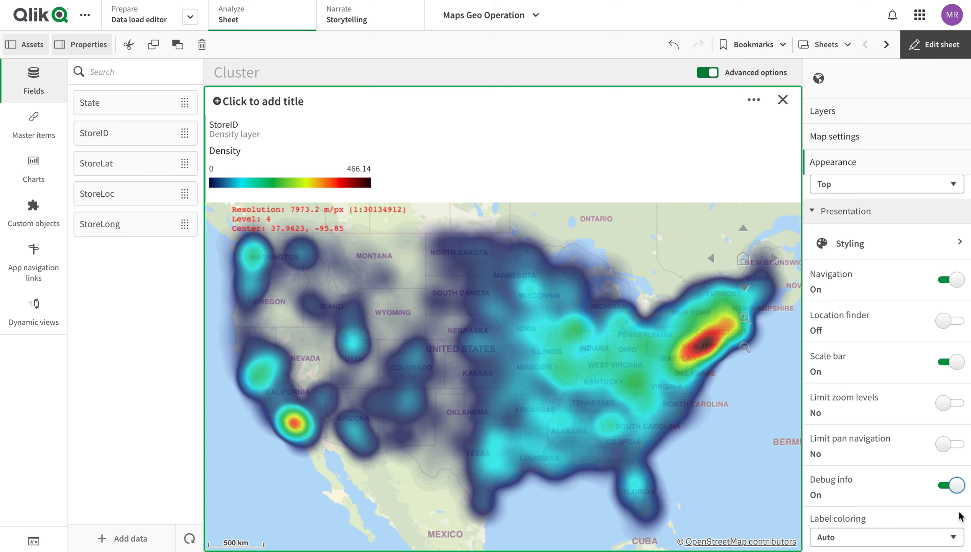
left_click(953, 487)
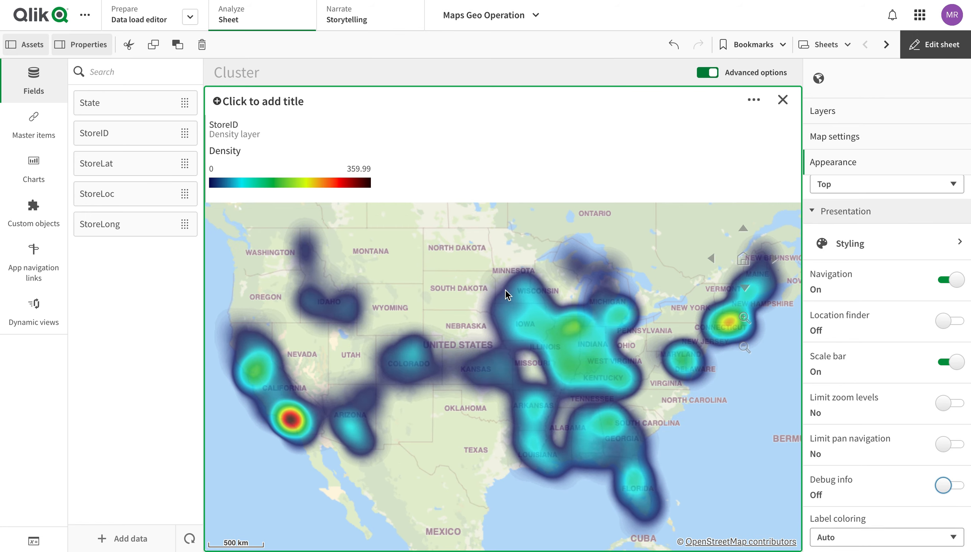
left_click(891, 542)
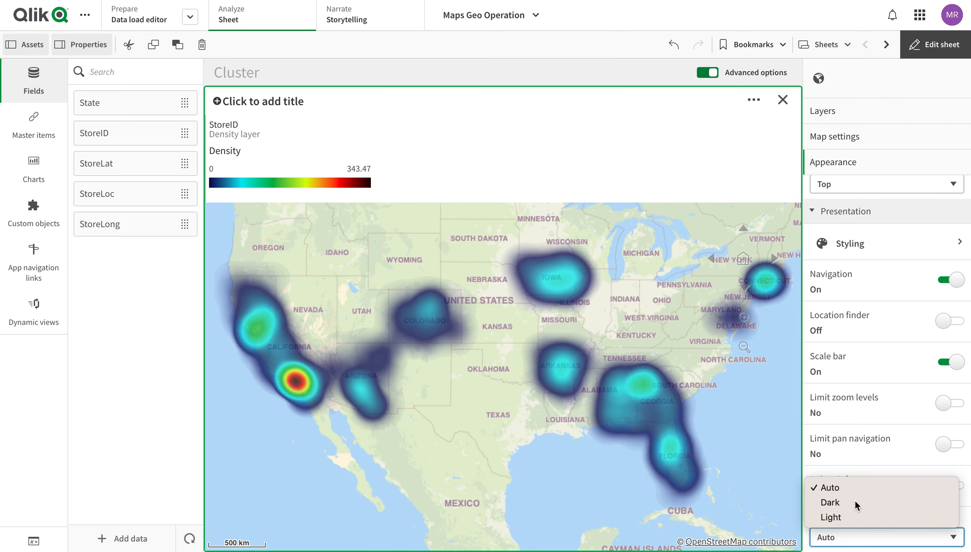
left_click(848, 502)
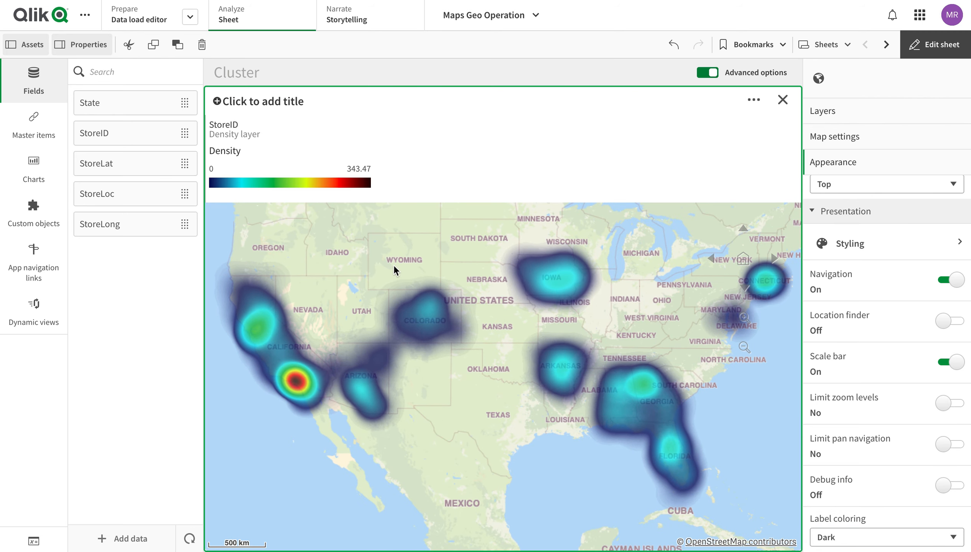
left_click(866, 537)
left_click(857, 520)
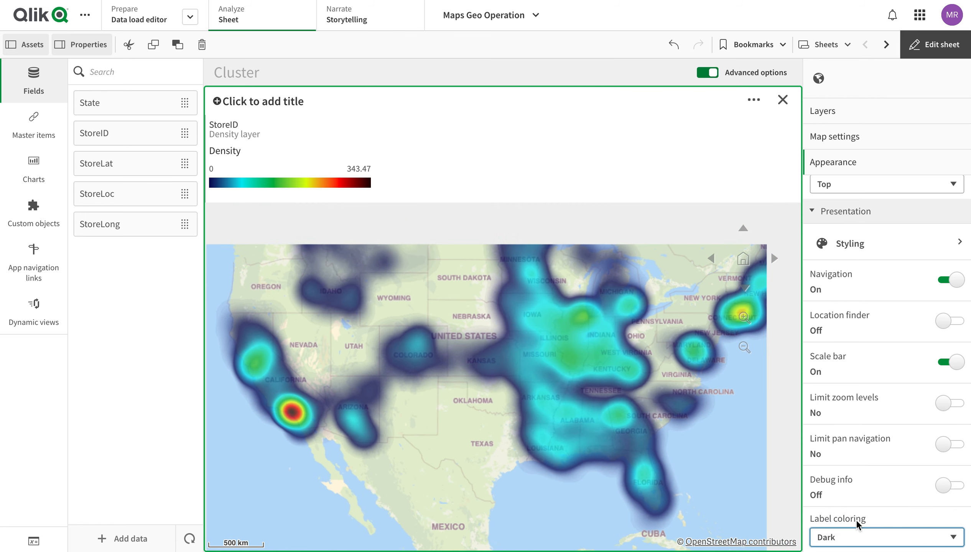
left_click(856, 519)
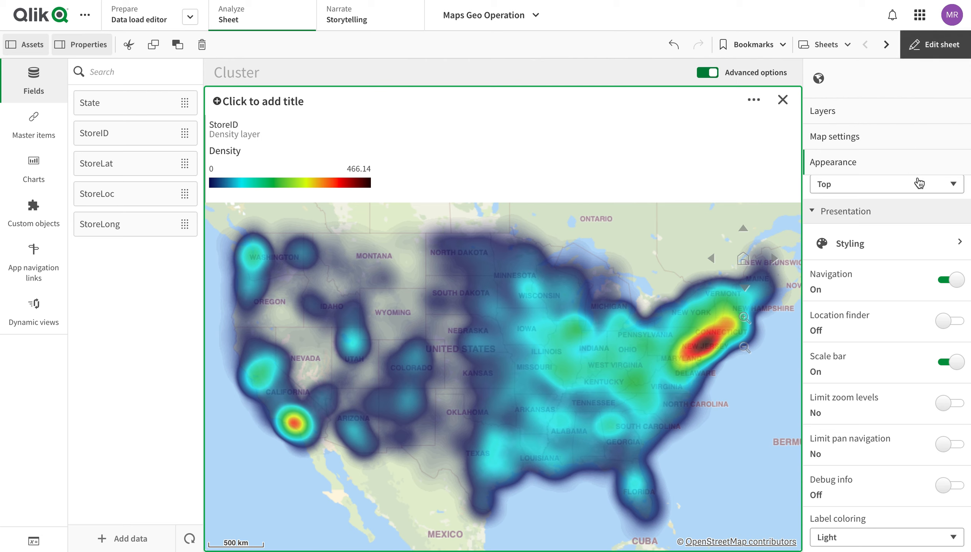
- Open the StoreID density layer and review its layer display options, including the zoom levels it shows in
scroll(921, 206, "up", 1)
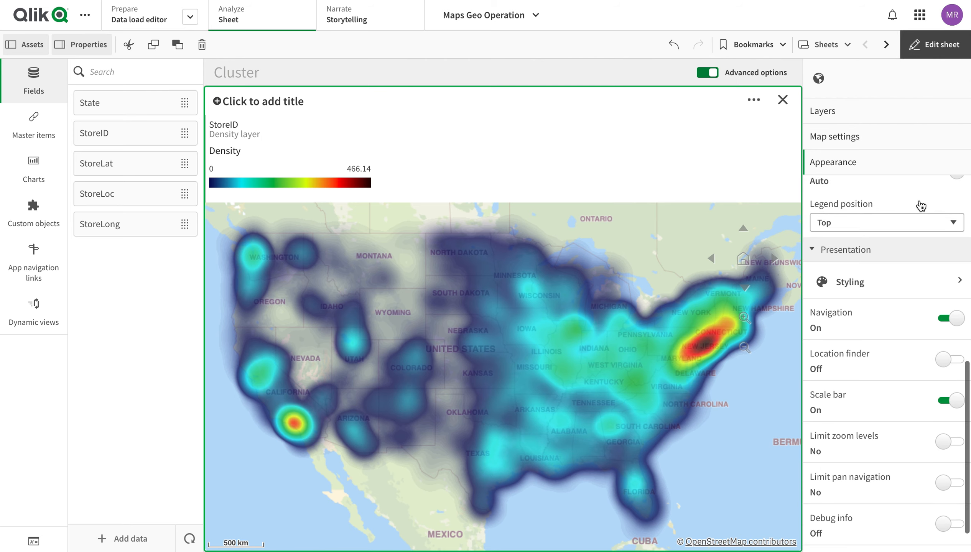
scroll(921, 206, "down", 1)
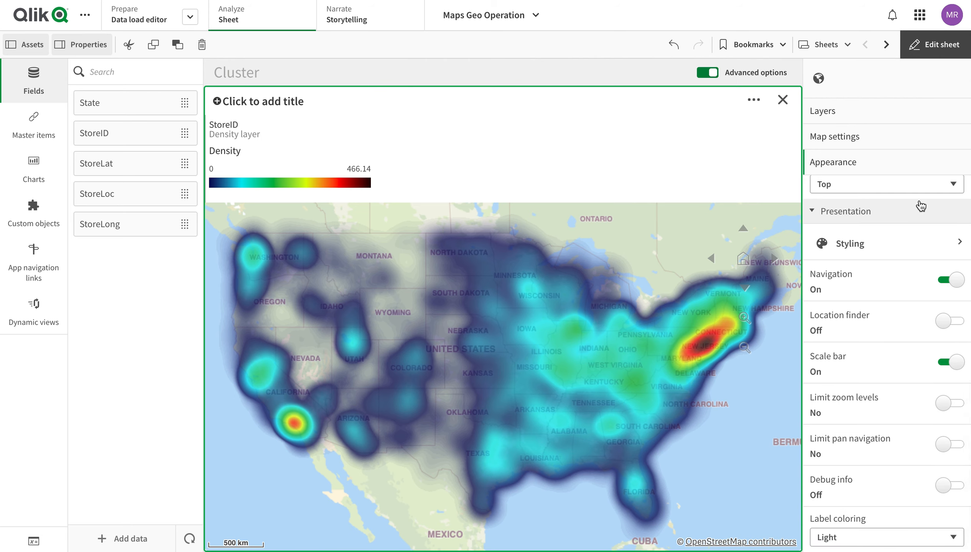
left_click(898, 116)
left_click(886, 139)
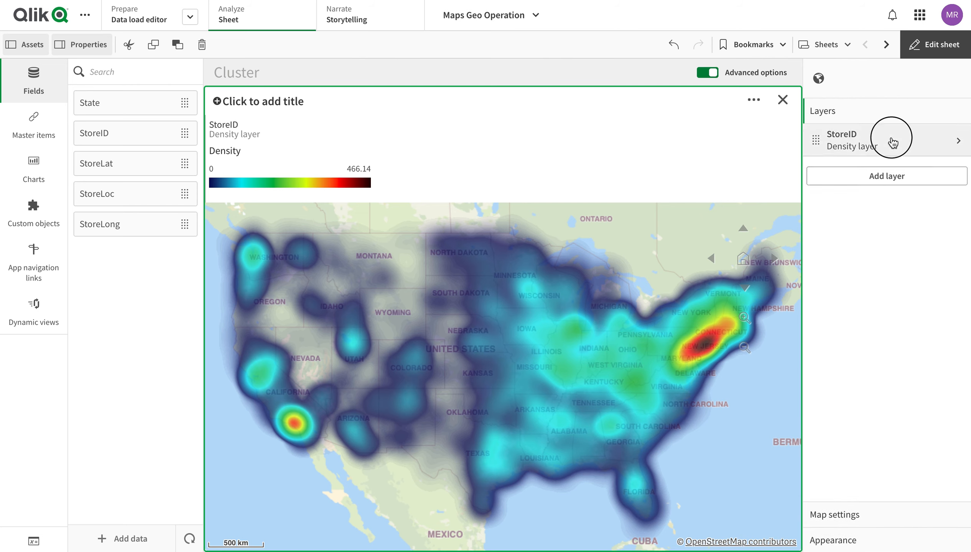
scroll(869, 352, "down", 2)
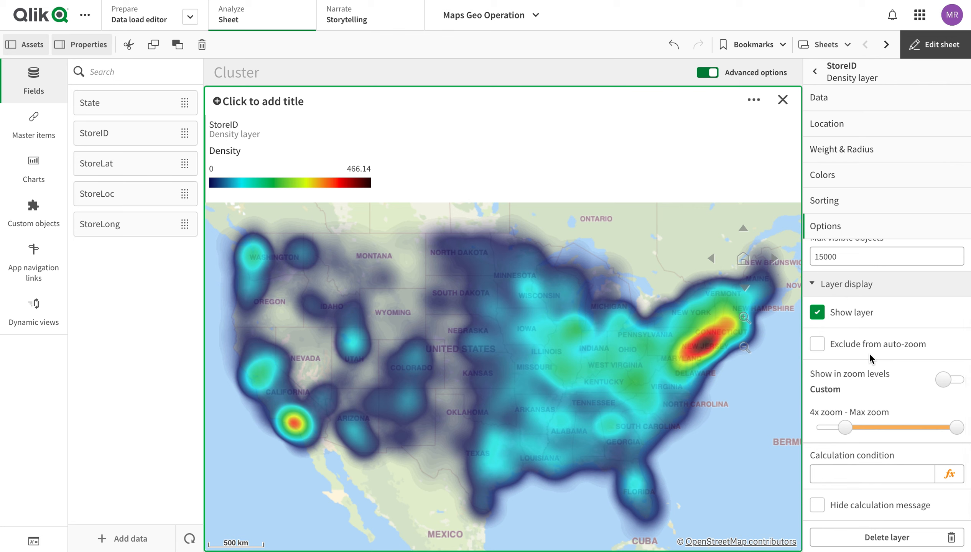
key("super+shift+5")
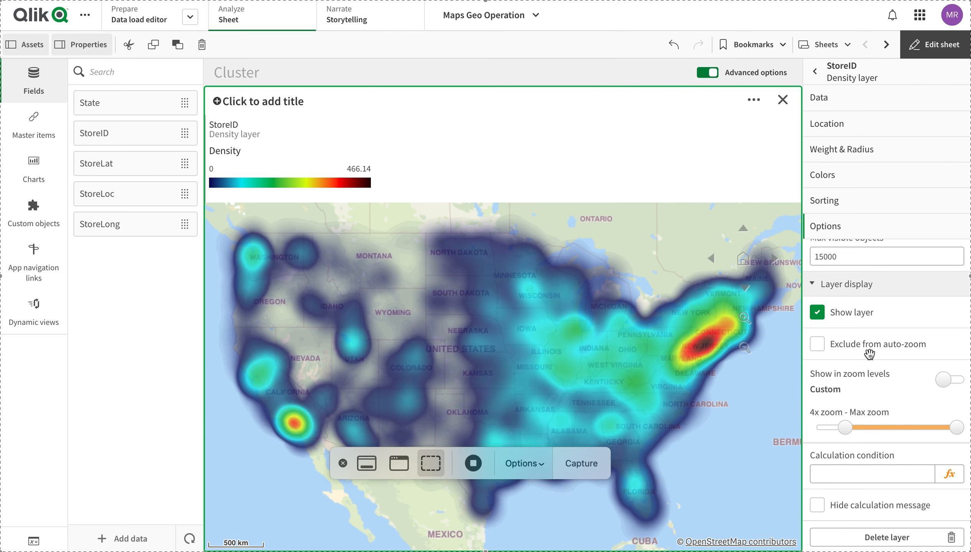